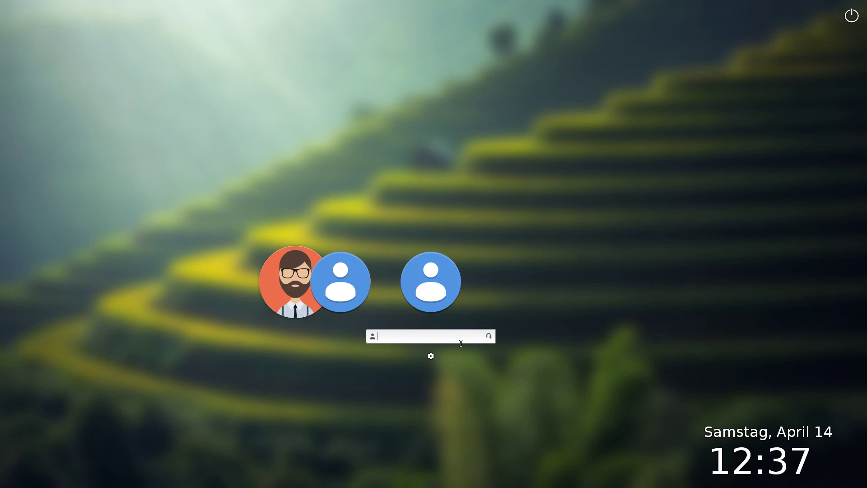
# - Log in to the user account with the bearded avatar by entering the account password
pyautogui.click(349, 282)
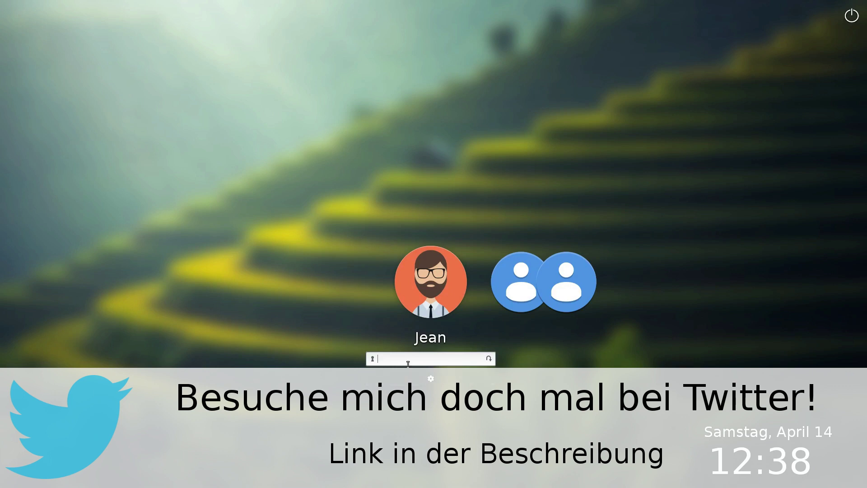
pyautogui.write('••••••••••')
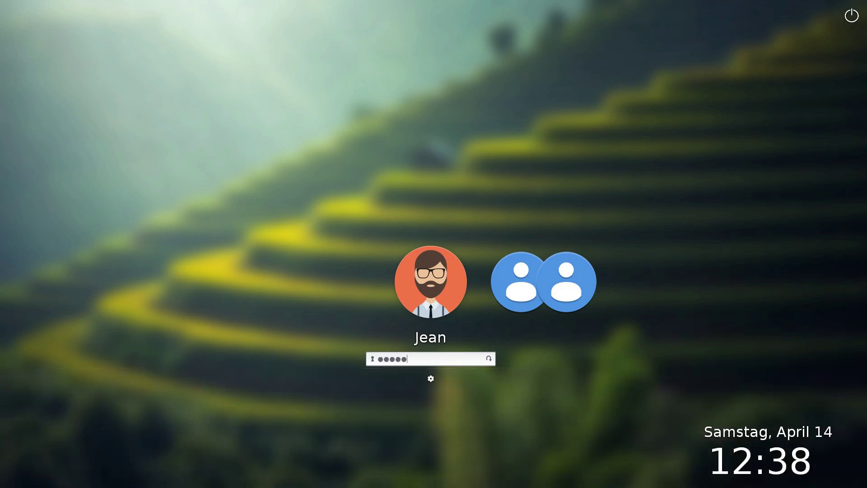
pyautogui.press('Return')
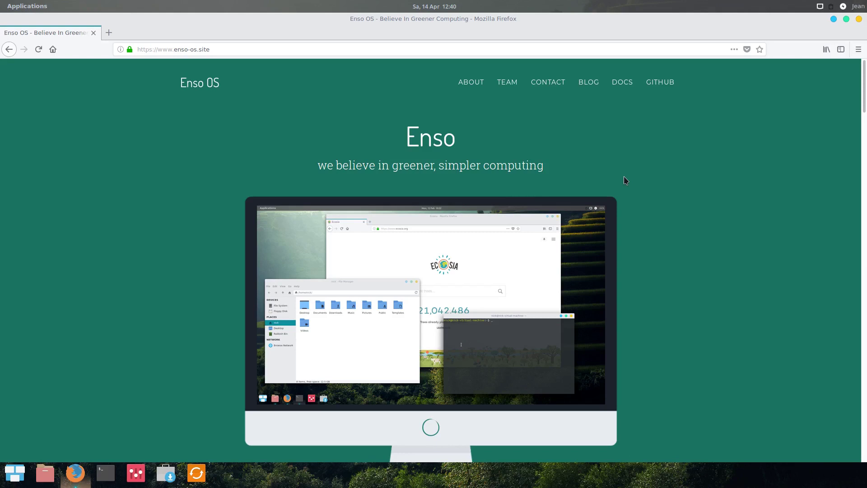
# - Examine the Enso home page from its slogan to the Simple, Private and Green descriptions in the Environment section
pyautogui.moveTo(318, 166); pyautogui.dragTo(550, 171)
pyautogui.click(659, 179)
pyautogui.scroll(-7, 642, 189)
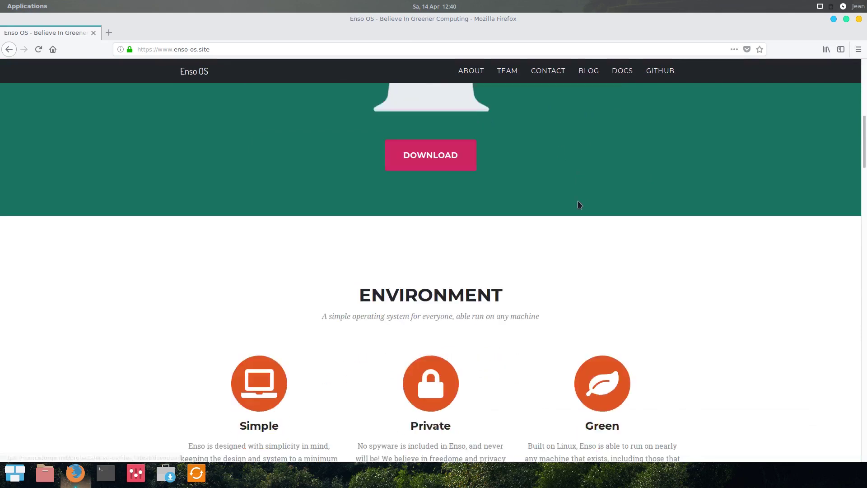
pyautogui.scroll(-5, 578, 201)
pyautogui.scroll(1, 578, 201)
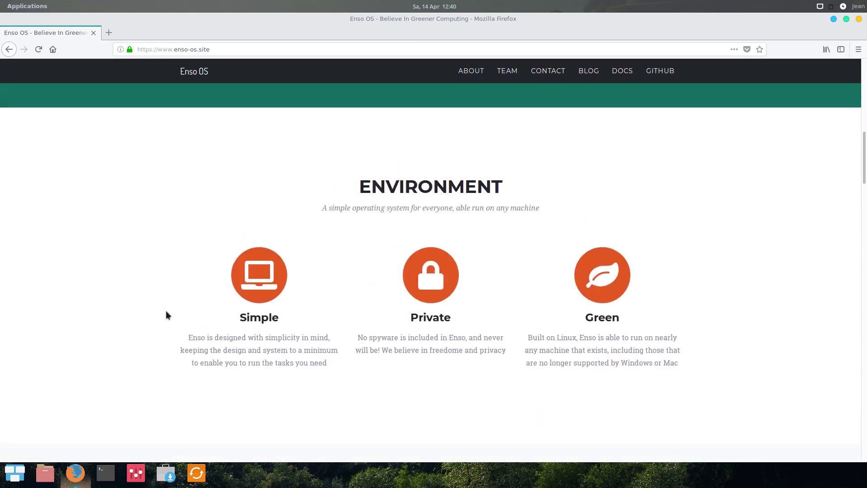
pyautogui.moveTo(236, 319); pyautogui.dragTo(285, 325)
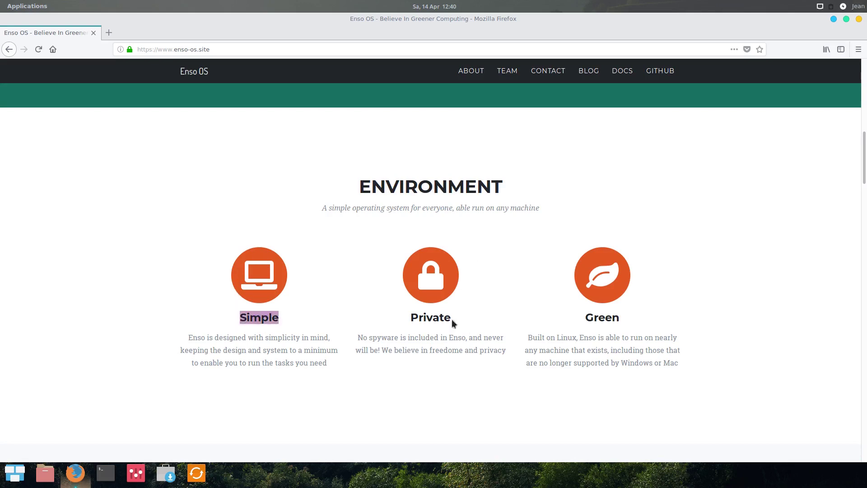
pyautogui.moveTo(409, 319); pyautogui.dragTo(451, 321)
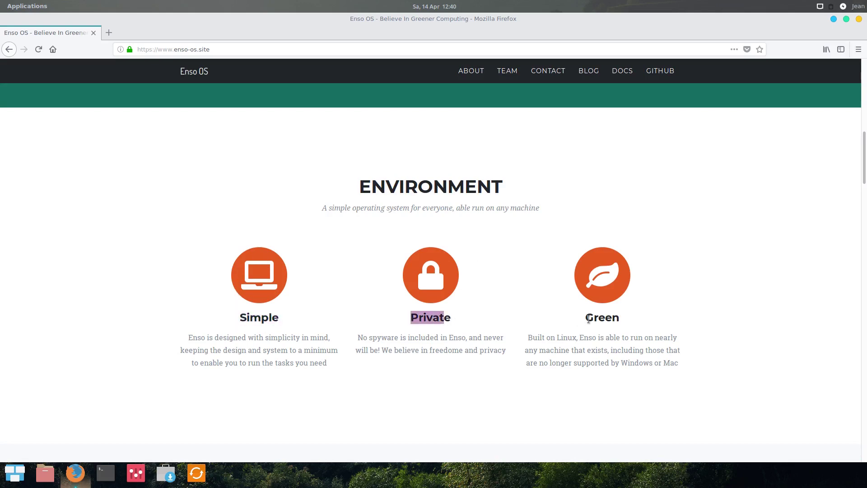
pyautogui.click(584, 318)
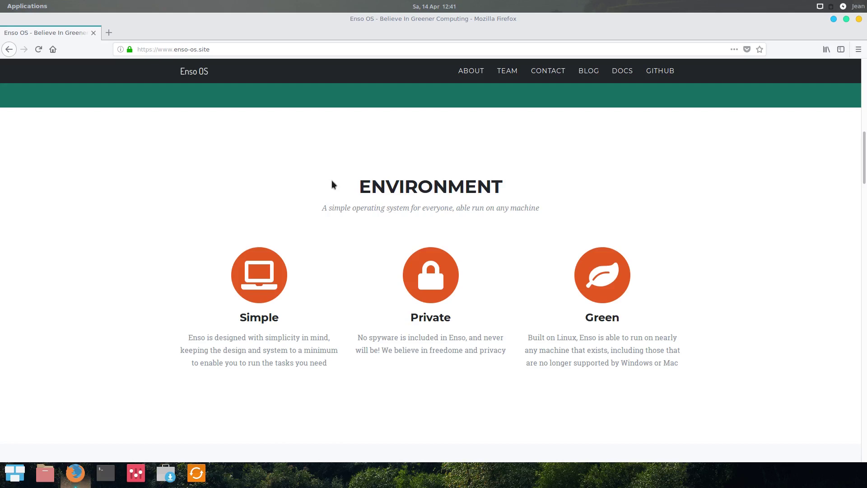
# - Look through the Components section and the Download, Install and Learn entries under Getting Started
pyautogui.scroll(-3, 284, 214)
pyautogui.scroll(-8, 284, 215)
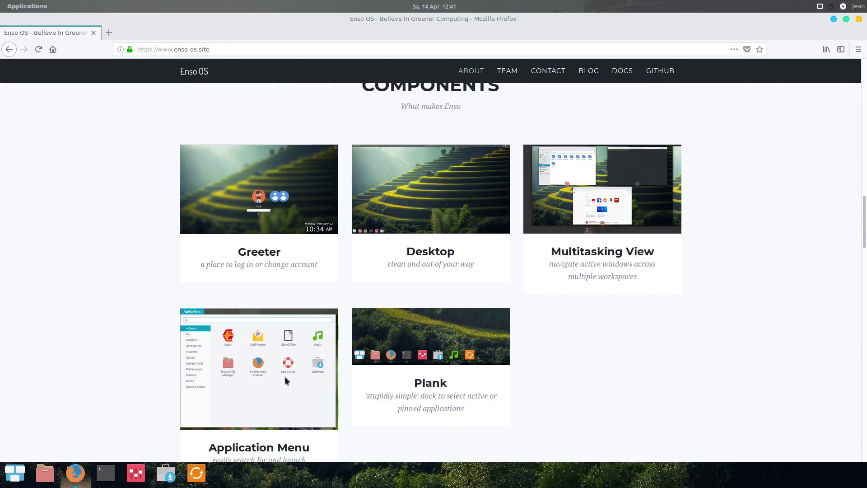
pyautogui.scroll(-5, 146, 254)
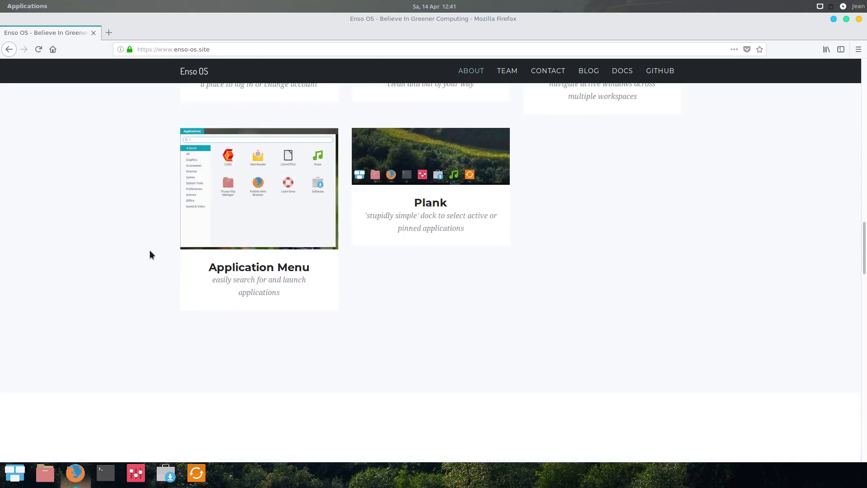
pyautogui.scroll(-4, 150, 252)
pyautogui.scroll(-4, 150, 253)
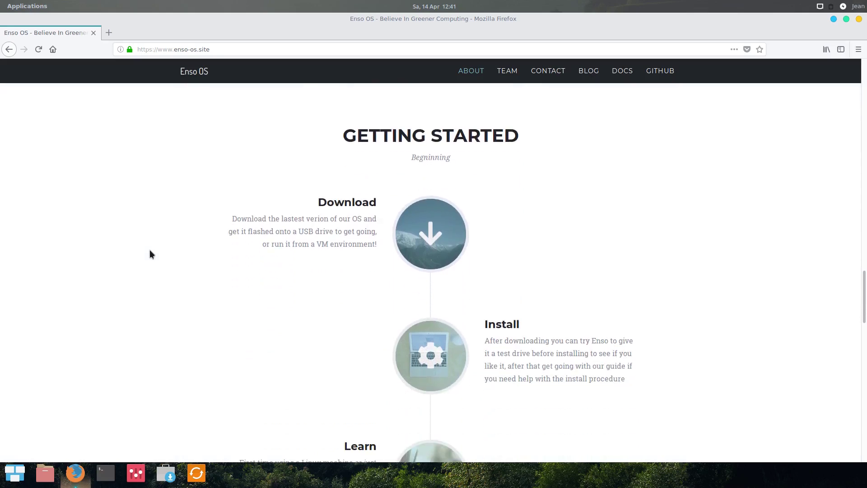
pyautogui.scroll(-3, 474, 197)
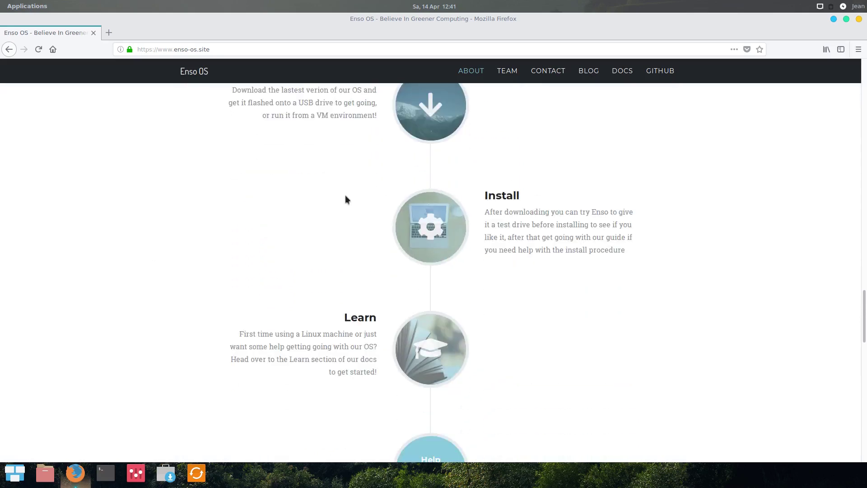
pyautogui.scroll(2, 270, 219)
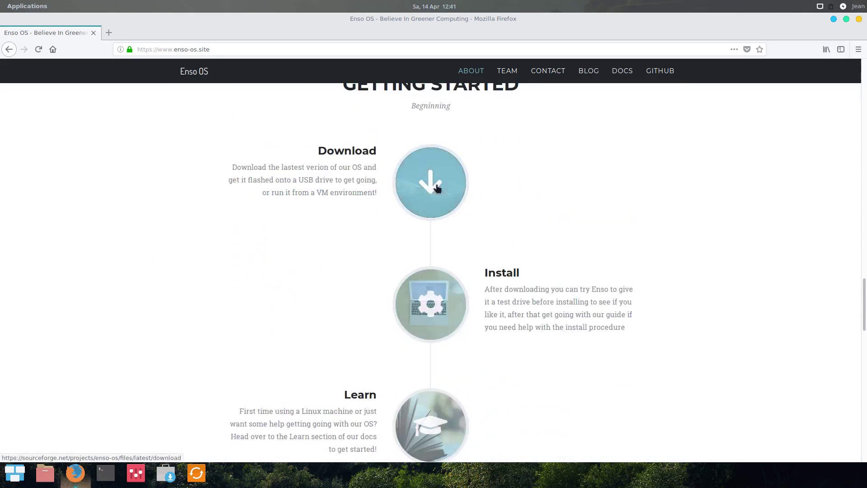
# - Open the Learn guide from Getting Started and read its sections on the Applications Menu, Plank and Indicator area
pyautogui.click(424, 427)
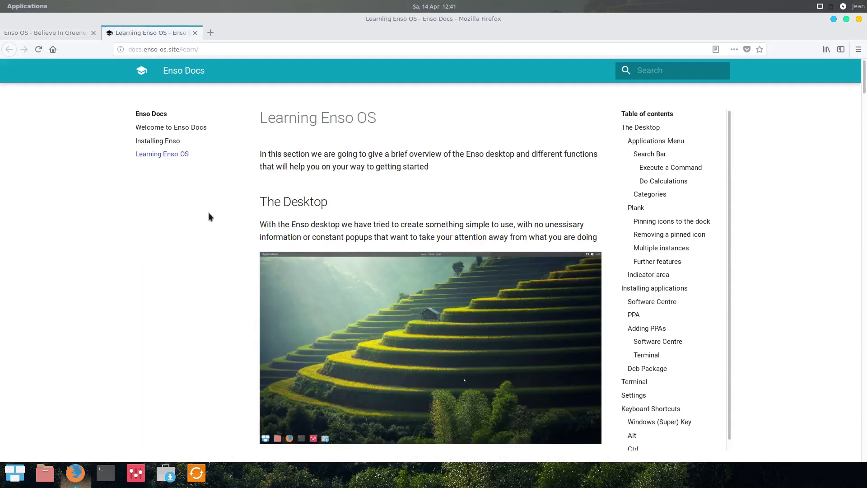
pyautogui.scroll(-6, 208, 212)
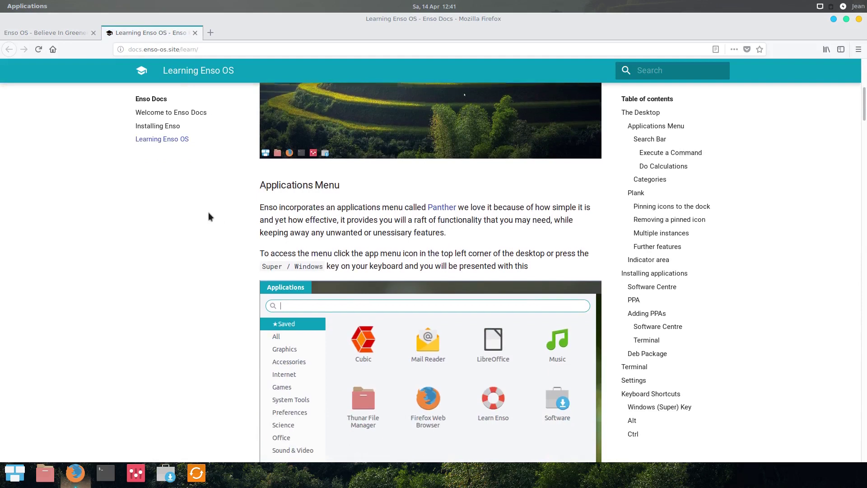
pyautogui.scroll(-15, 207, 212)
pyautogui.scroll(4, 207, 212)
pyautogui.scroll(-1, 208, 212)
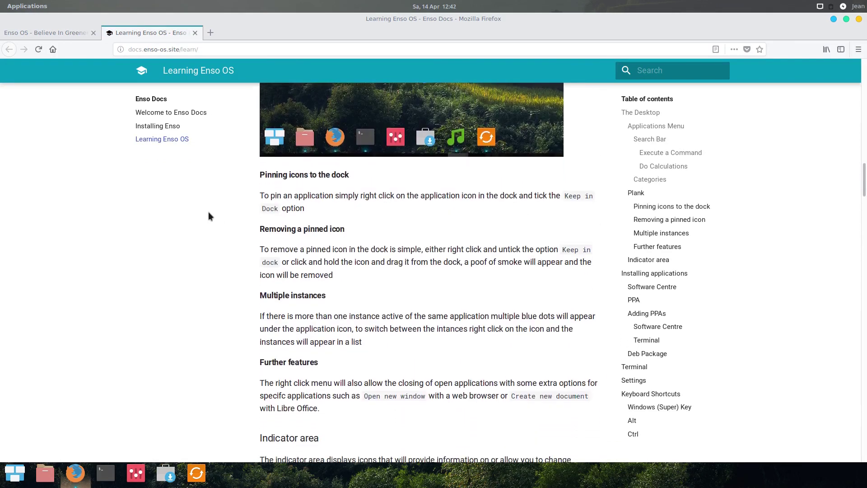
pyautogui.scroll(-5, 208, 212)
pyautogui.scroll(-4, 208, 215)
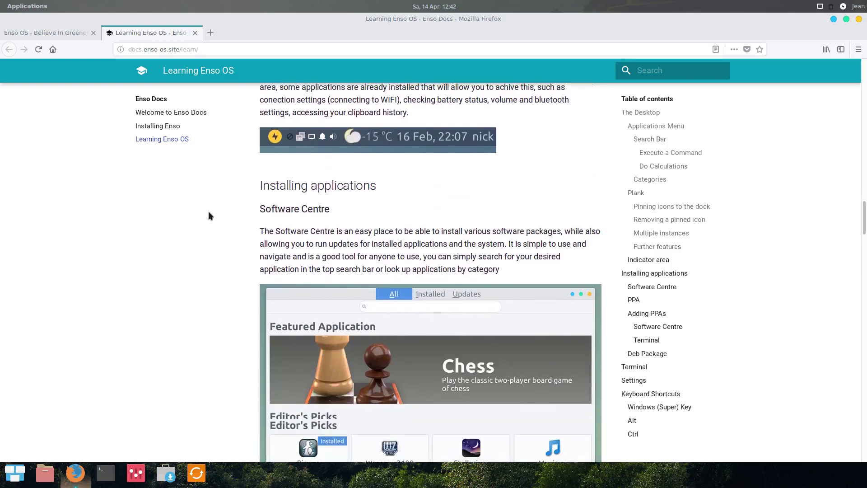
# - Read the rest of the Learning Enso OS guide, from Installing applications through Terminal and Settings to Keyboard Shortcuts
pyautogui.scroll(-13, 209, 215)
pyautogui.scroll(-14, 208, 216)
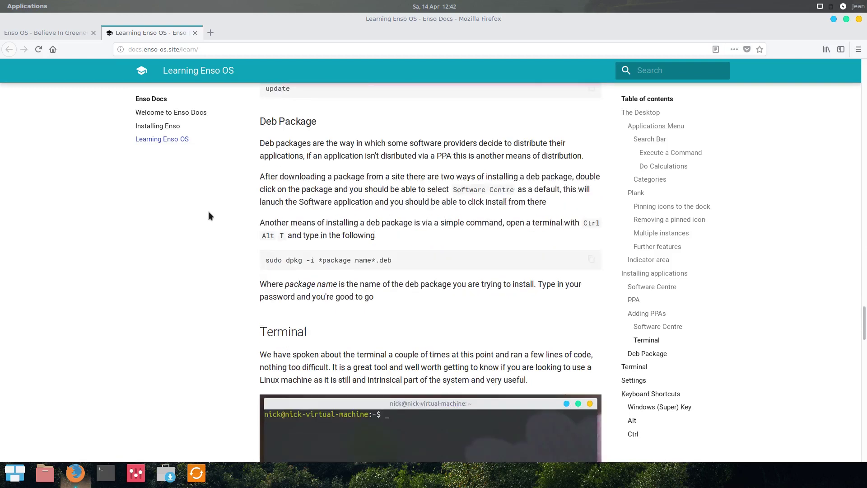
pyautogui.scroll(-7, 209, 215)
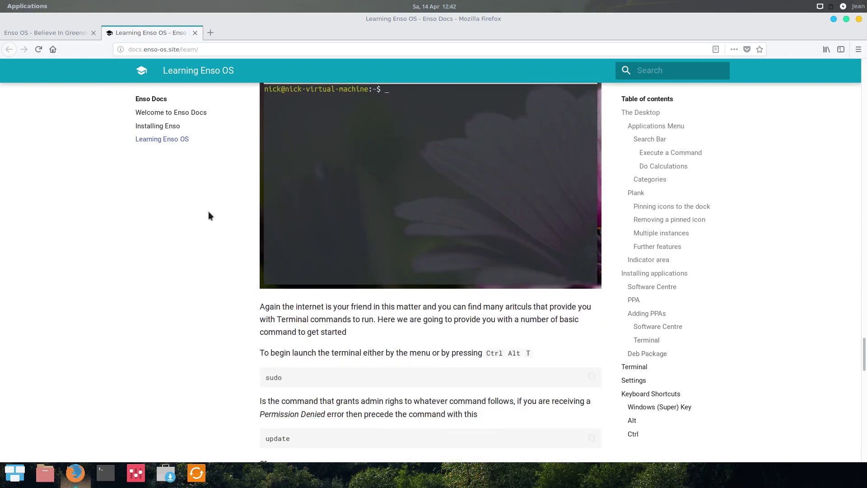
pyautogui.scroll(-12, 208, 215)
pyautogui.scroll(-9, 208, 215)
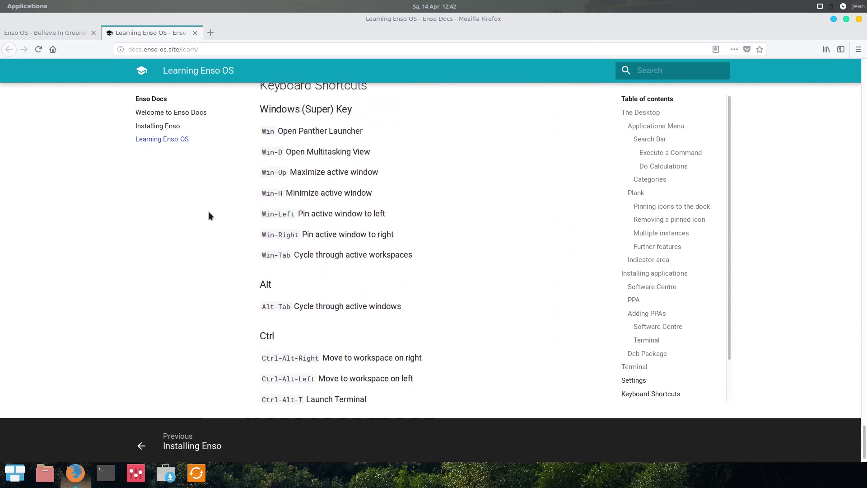
pyautogui.scroll(-1, 208, 216)
# - Go back through the guide from Keyboard Shortcuts to the PPA section for a second look
pyautogui.scroll(10, 208, 215)
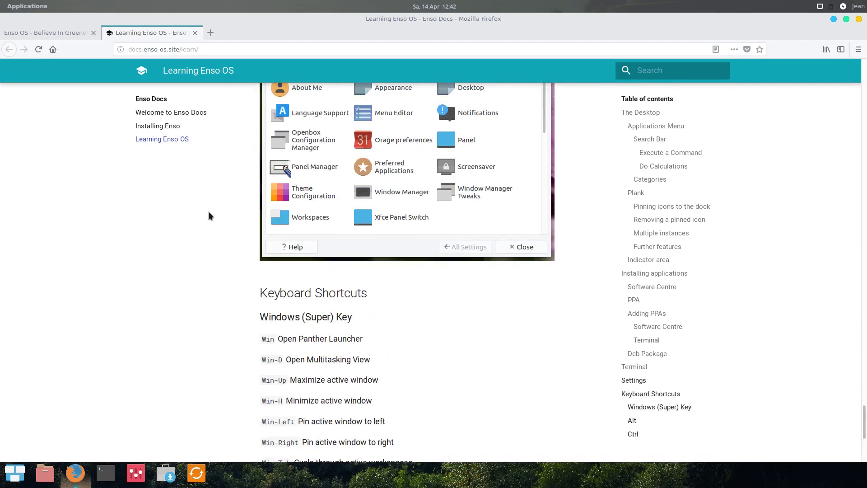
pyautogui.scroll(15, 213, 222)
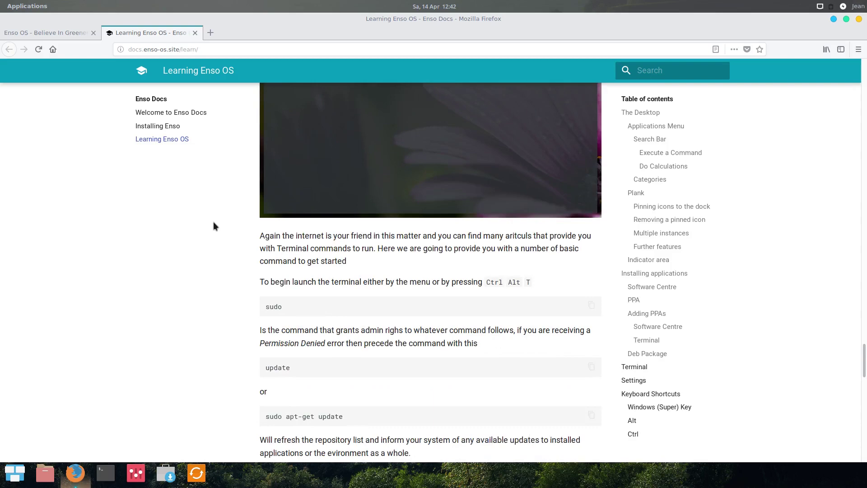
pyautogui.scroll(15, 212, 221)
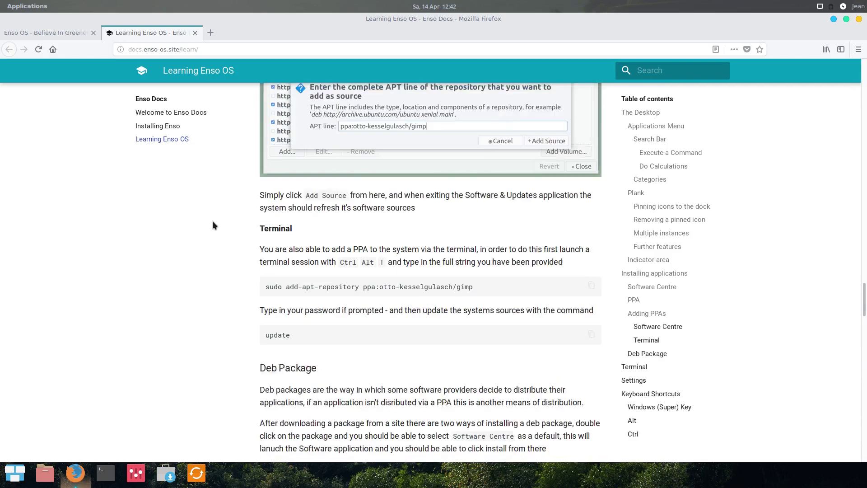
pyautogui.scroll(5, 213, 221)
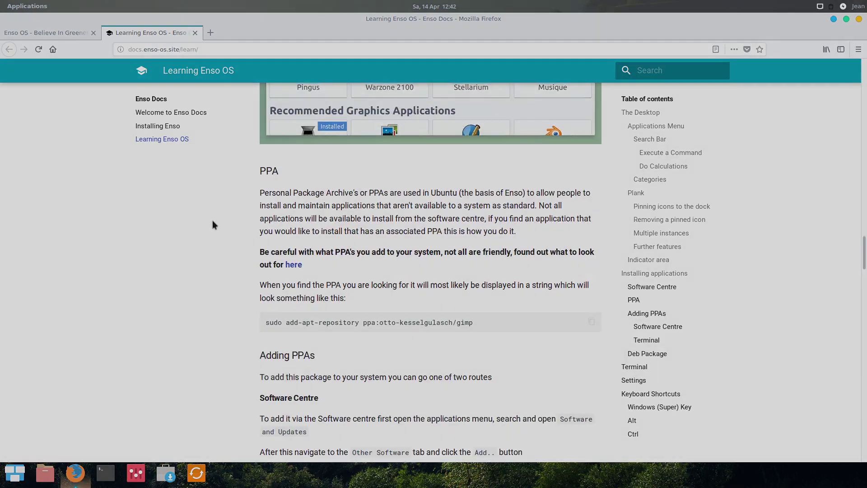
pyautogui.scroll(2, 212, 221)
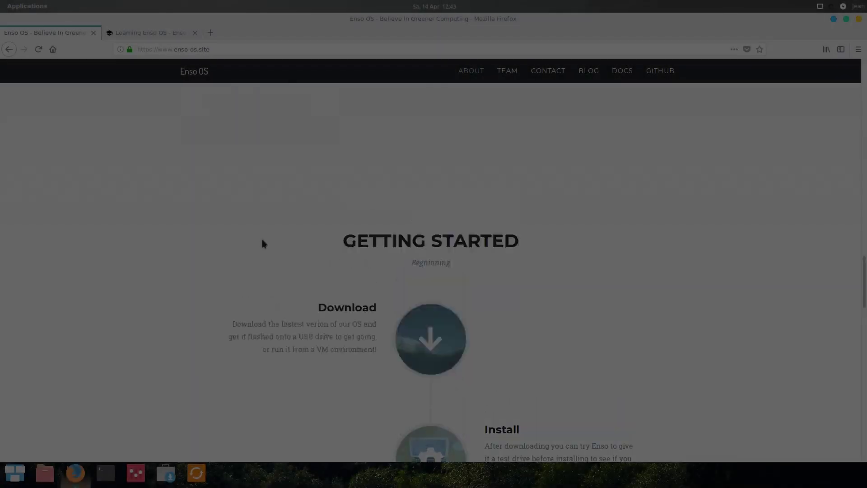
# - Return to the start of the Enso home page and close the browser window with both of its tabs
pyautogui.scroll(15, 262, 241)
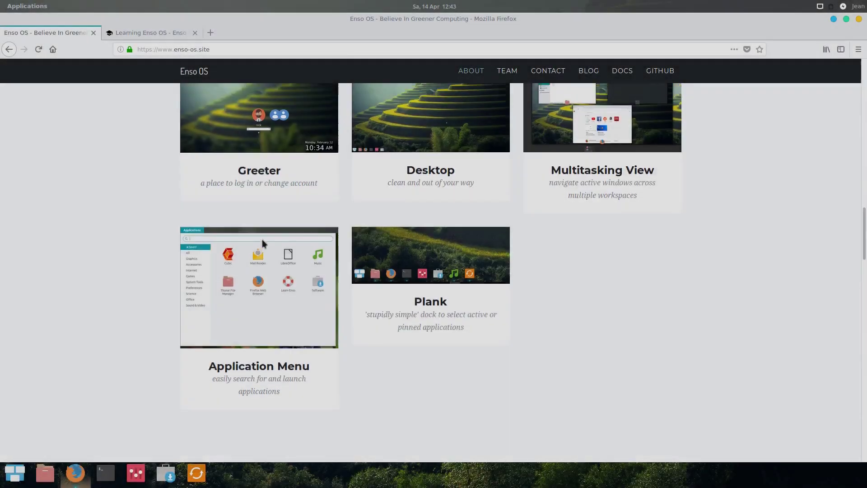
pyautogui.scroll(8, 264, 244)
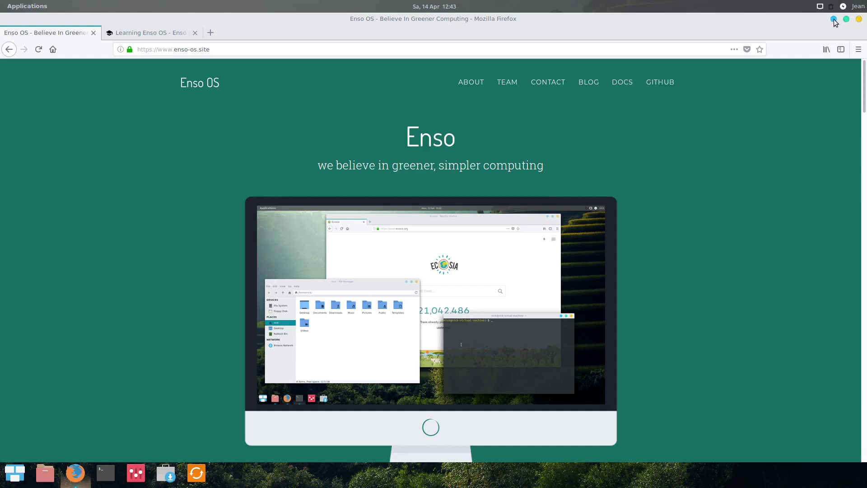
pyautogui.click(859, 19)
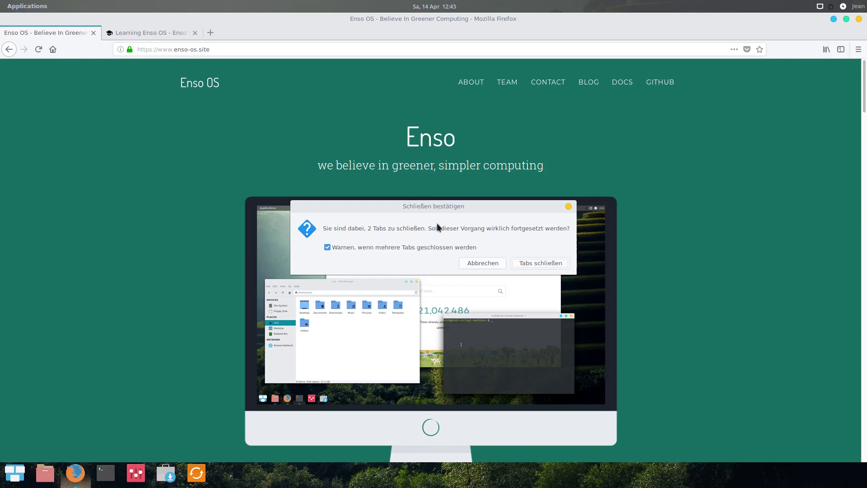
pyautogui.scroll(-4, 444, 240)
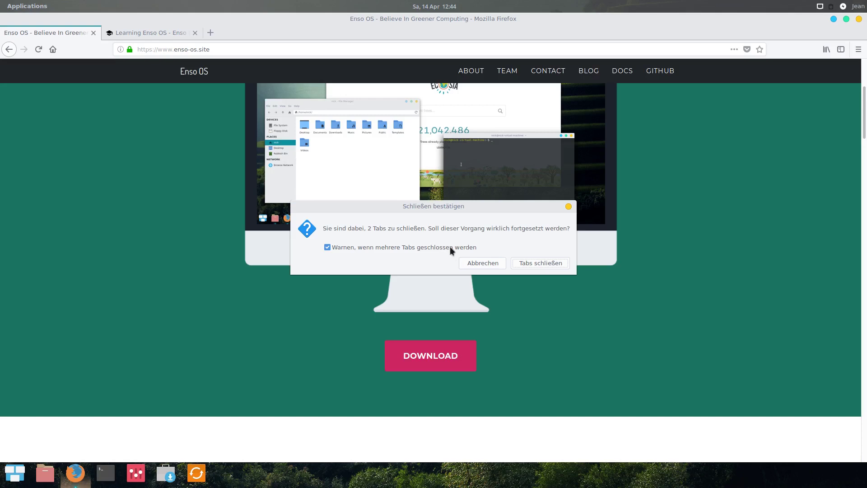
pyautogui.click(526, 260)
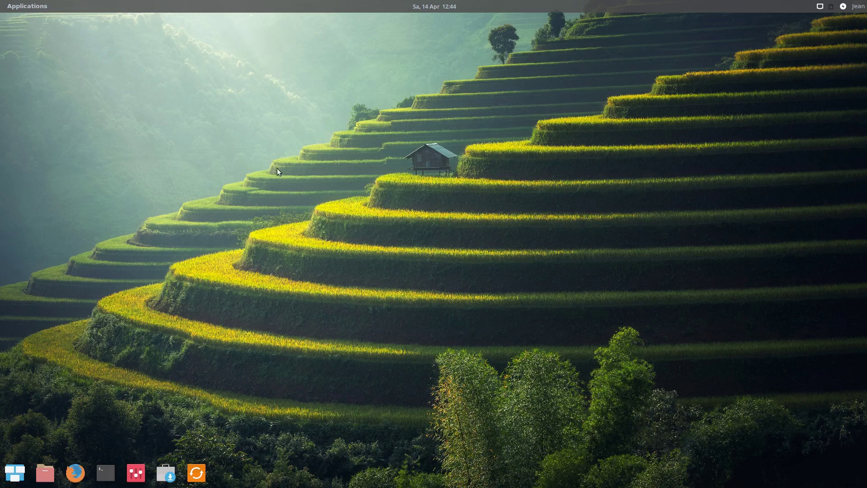
# - Open the Applications menu and look through its categories in order from All and Büro through Internet to Systemwerkzeuge
pyautogui.click(34, 6)
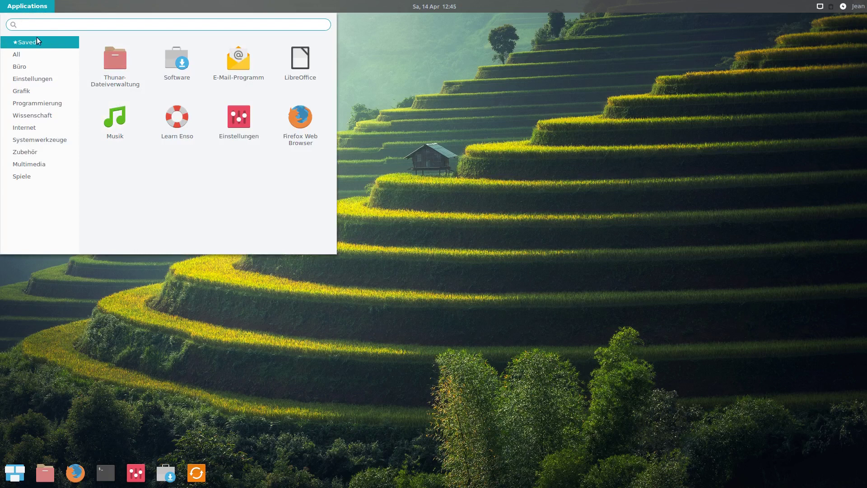
pyautogui.click(31, 54)
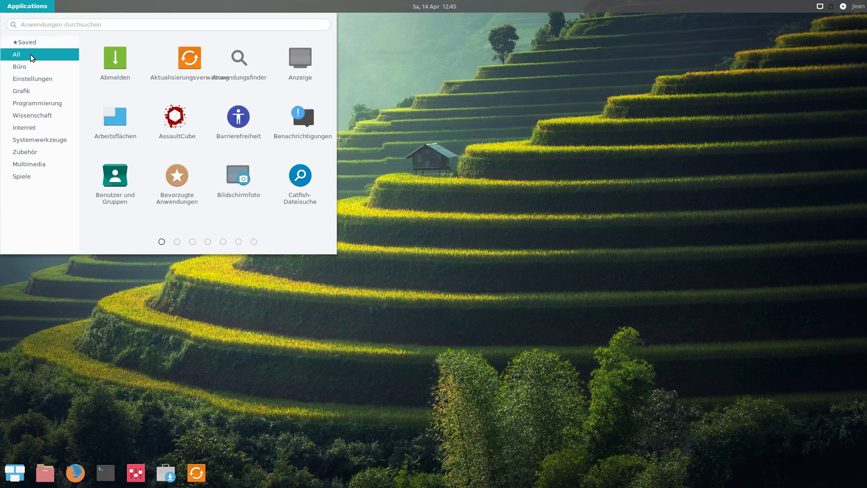
pyautogui.click(28, 67)
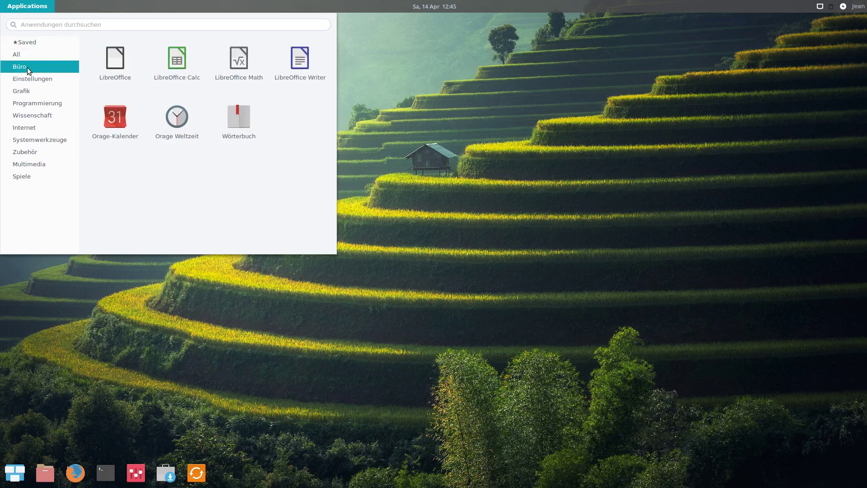
pyautogui.click(35, 83)
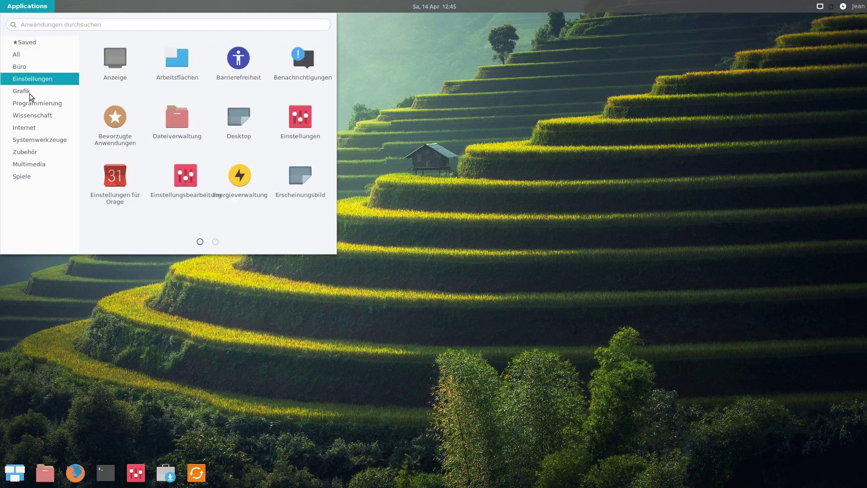
pyautogui.click(29, 94)
pyautogui.click(35, 107)
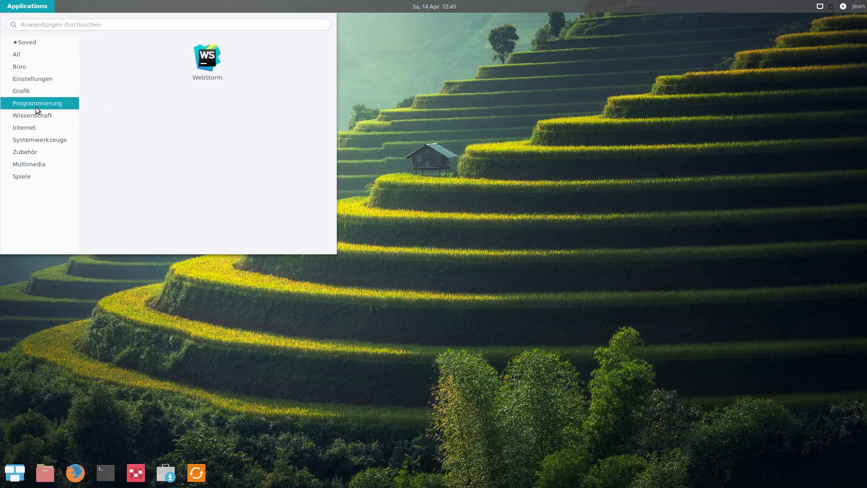
pyautogui.click(38, 118)
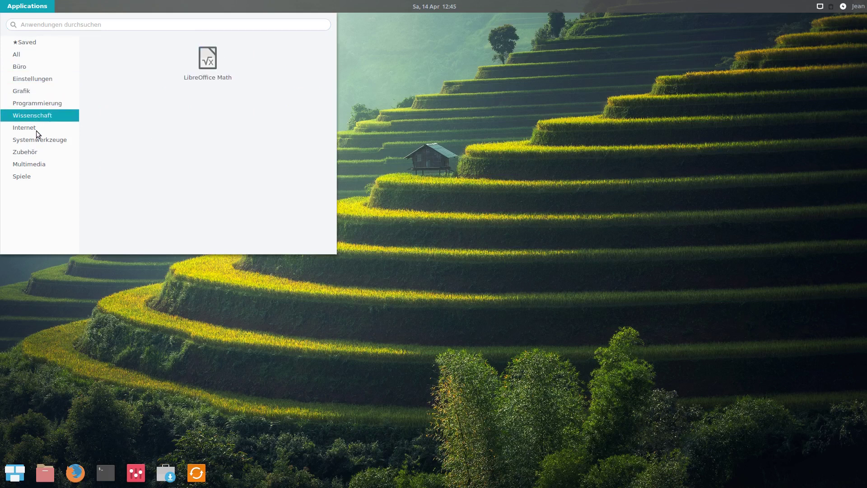
pyautogui.click(37, 131)
pyautogui.click(36, 142)
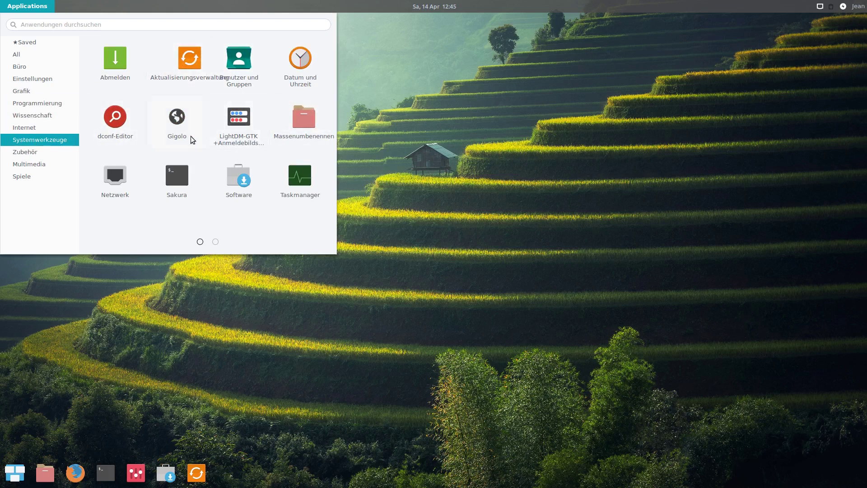
pyautogui.scroll(-1, 189, 136)
pyautogui.scroll(1, 187, 128)
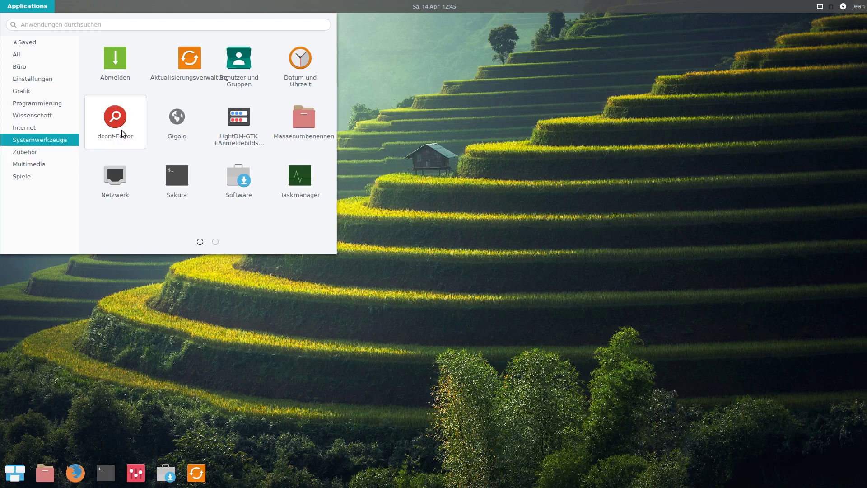
# - Examine the programs under Grafik, Multimedia and Spiele, then revisit Programmierung, Grafik, Einstellungen, Büro, All and Internet
pyautogui.click(21, 91)
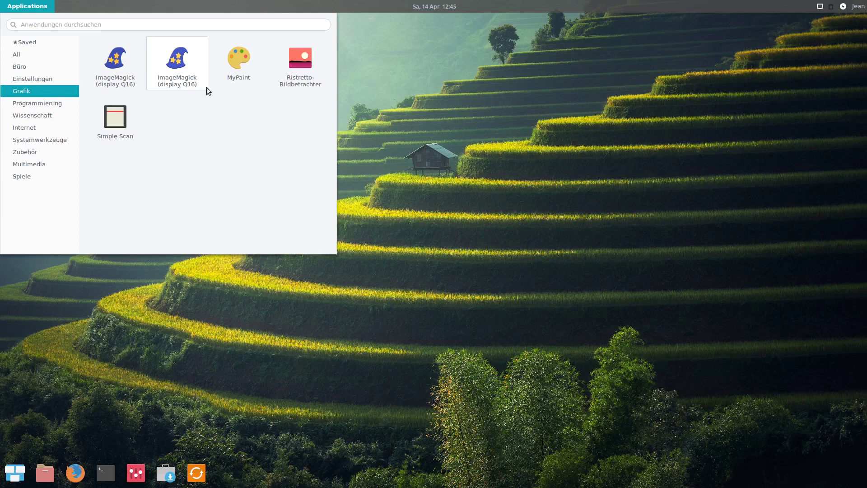
pyautogui.click(31, 169)
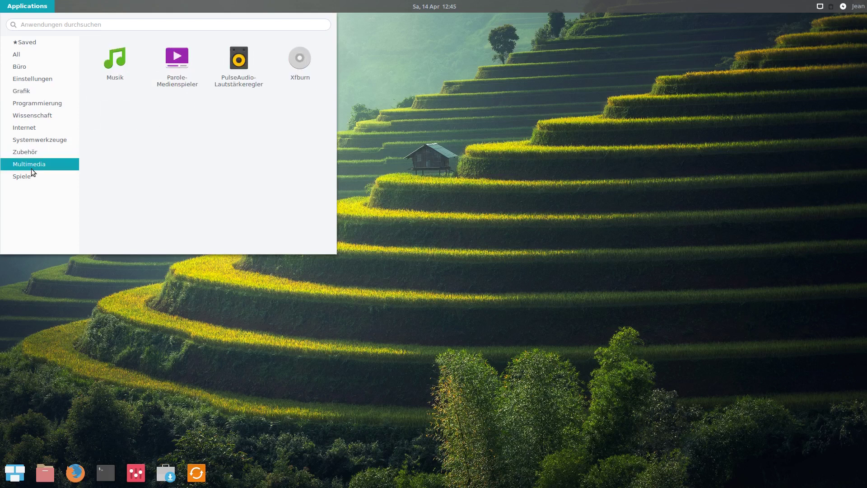
pyautogui.click(34, 177)
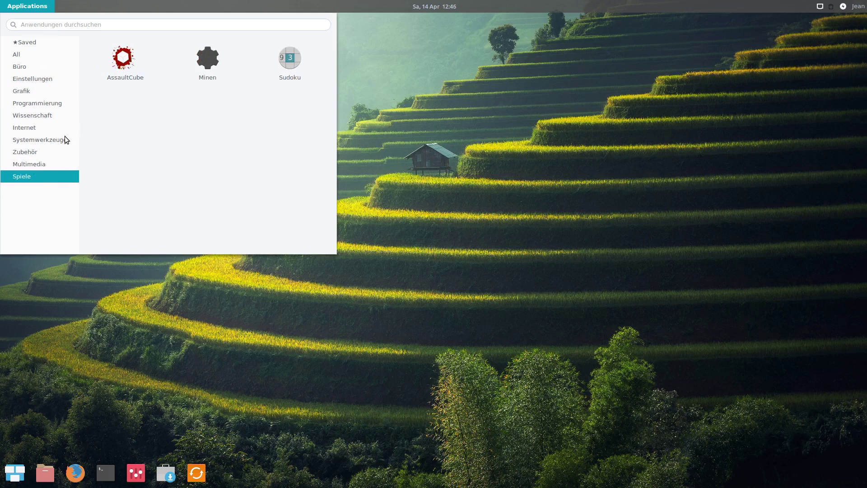
pyautogui.click(33, 105)
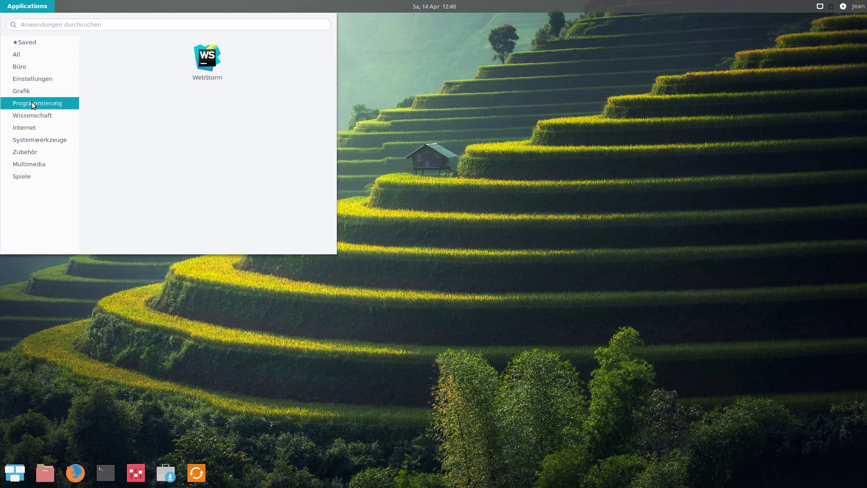
pyautogui.click(49, 96)
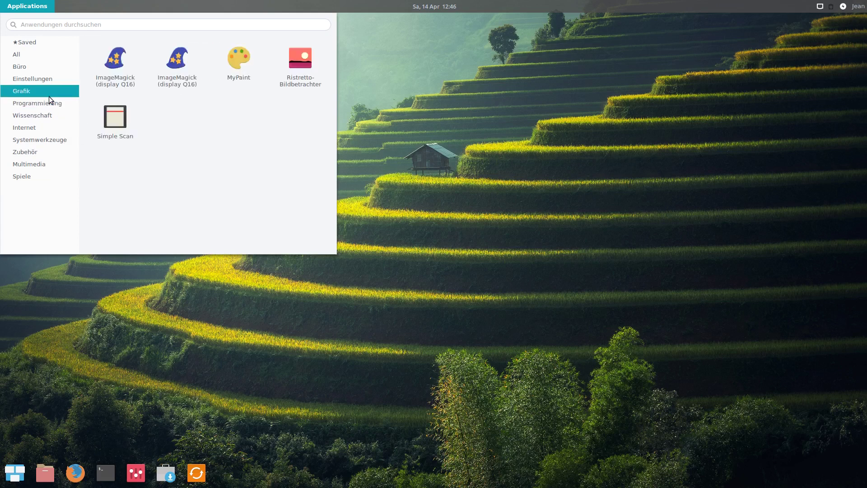
pyautogui.click(49, 79)
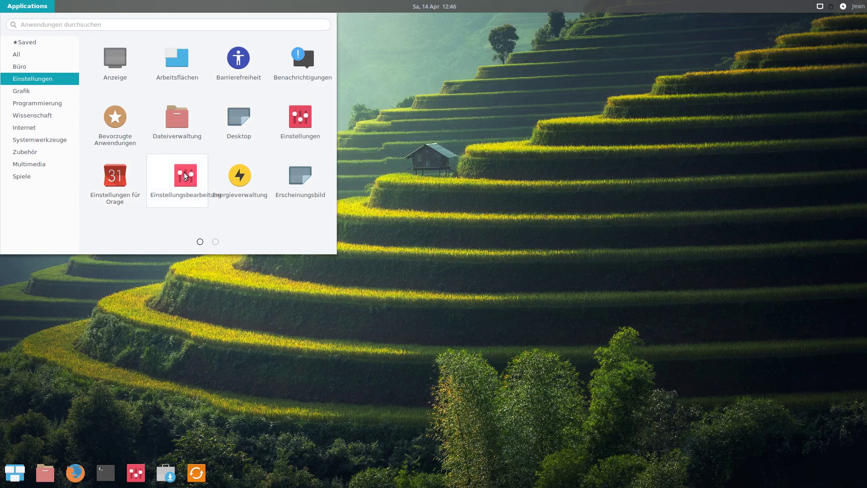
pyautogui.click(24, 69)
pyautogui.click(29, 53)
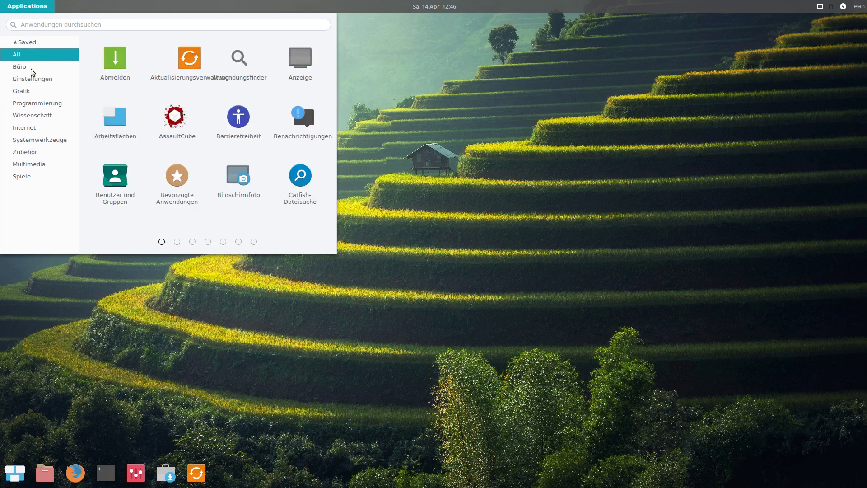
pyautogui.click(29, 138)
pyautogui.click(28, 128)
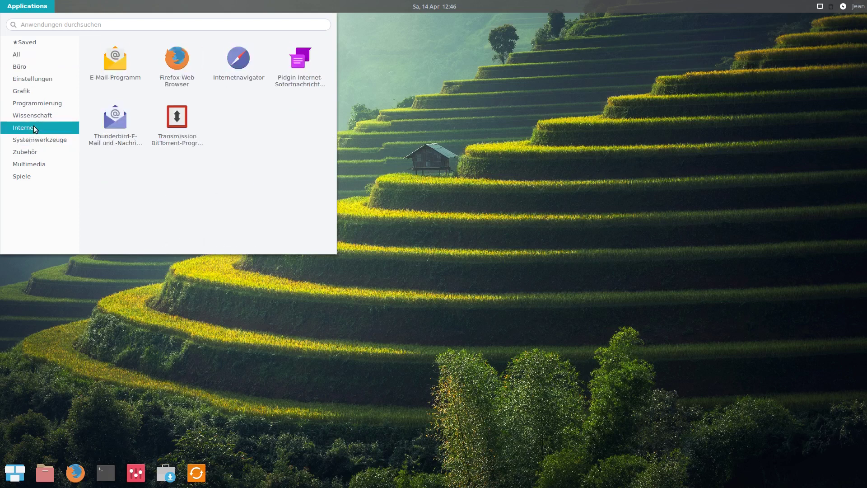
# - Page through the complete list of installed applications in the All category and return to its third page
pyautogui.click(27, 53)
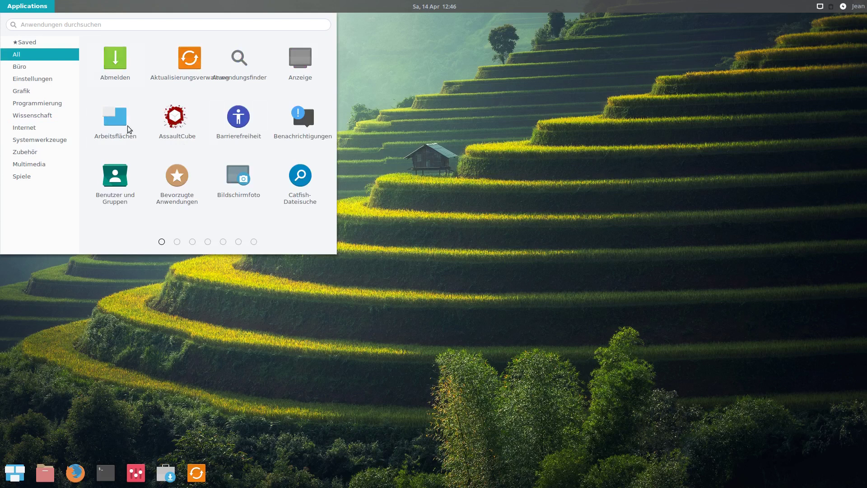
pyautogui.click(177, 242)
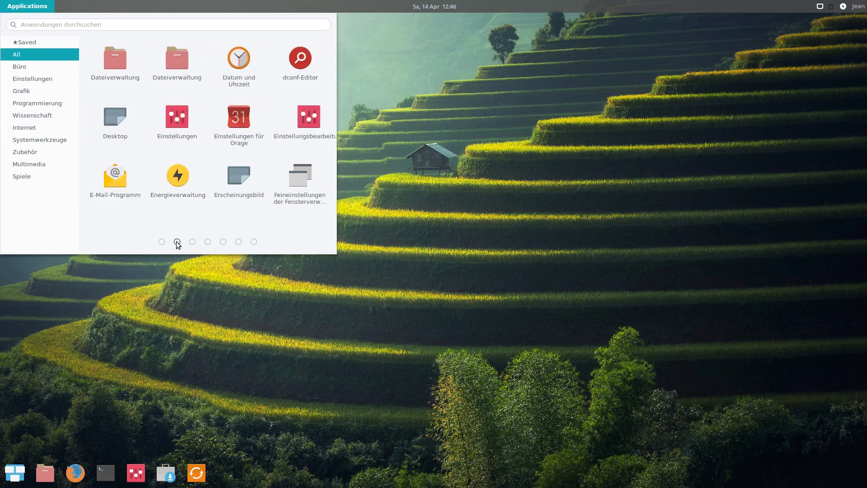
pyautogui.scroll(-1, 185, 142)
pyautogui.scroll(-2, 172, 115)
pyautogui.scroll(-1, 172, 116)
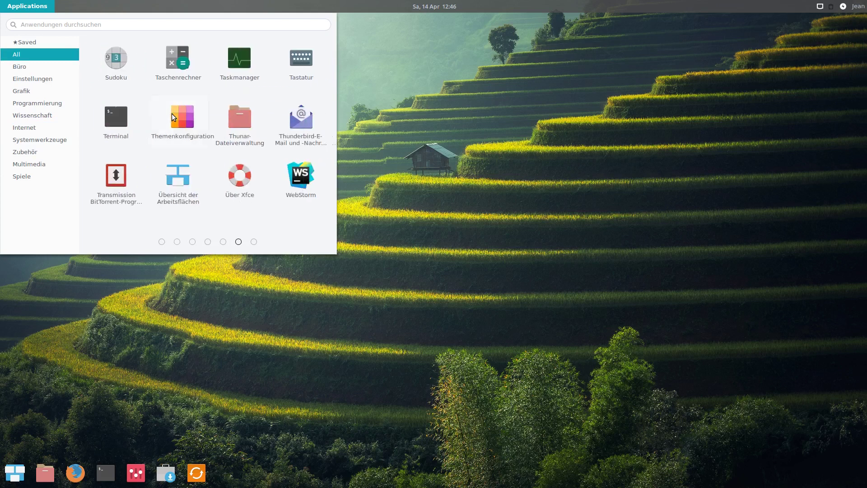
pyautogui.scroll(1, 172, 116)
pyautogui.scroll(2, 172, 113)
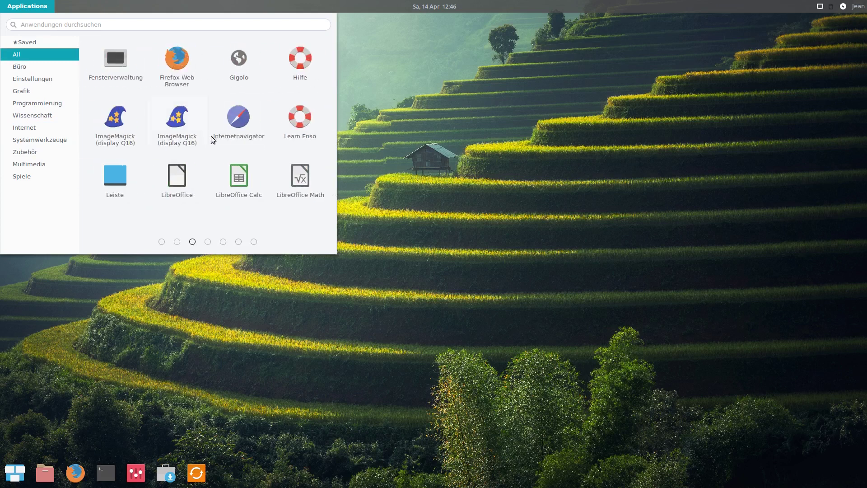
# - Launch Learn Enso from the application list, check its page address, and close the browser window
pyautogui.click(295, 125)
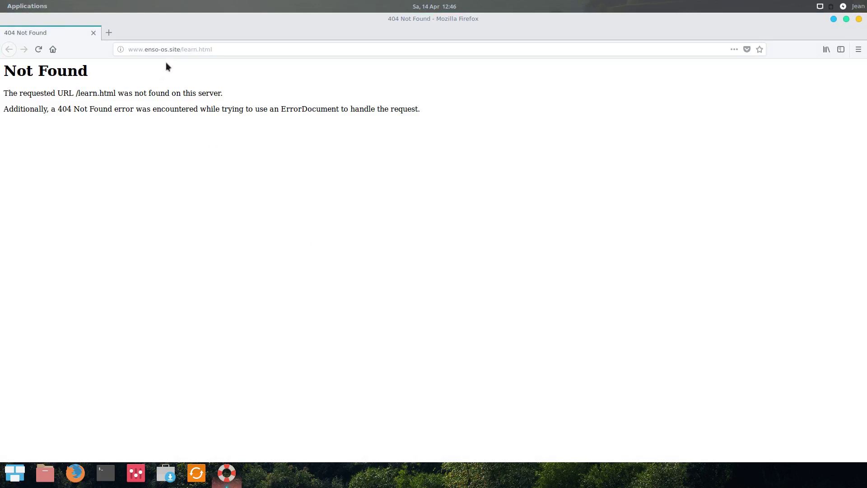
pyautogui.click(195, 52)
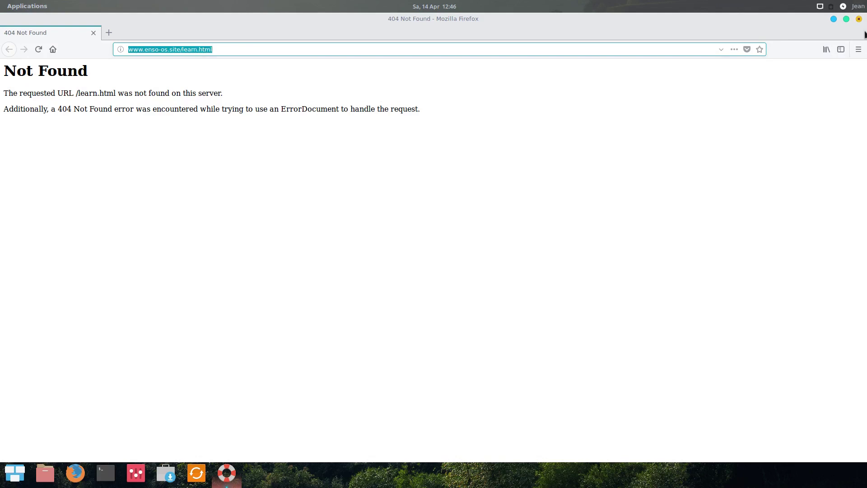
pyautogui.click(859, 19)
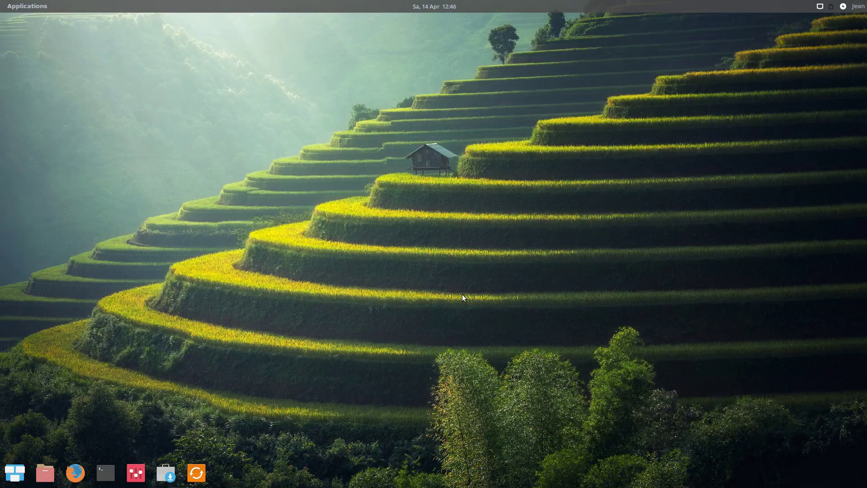
# - Reopen the Applications menu and look at the Spiele category before going back up to the Saved favourites
pyautogui.click(3, 5)
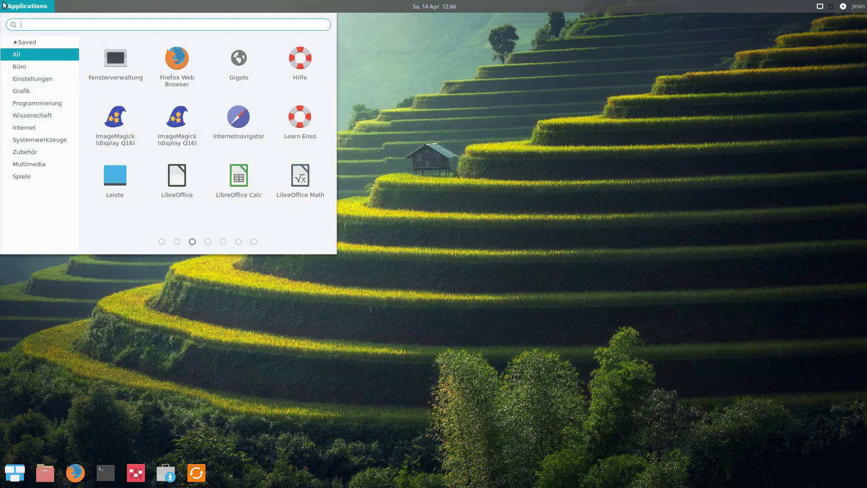
pyautogui.click(29, 178)
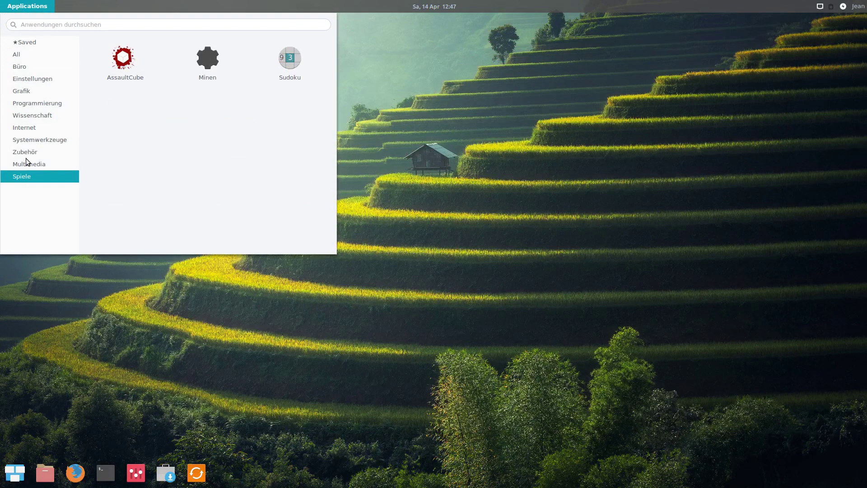
pyautogui.click(25, 159)
pyautogui.click(30, 80)
pyautogui.click(27, 42)
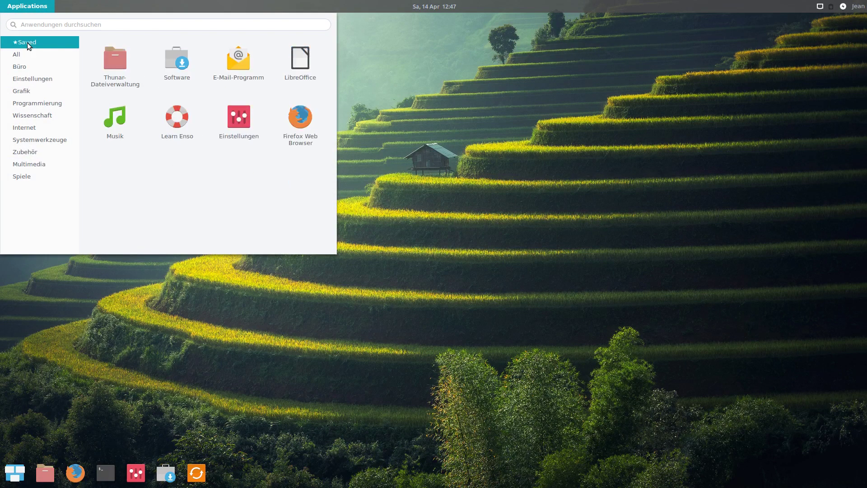
# - Search the Applications menu for "Fire" and clear the search term again
pyautogui.click(56, 27)
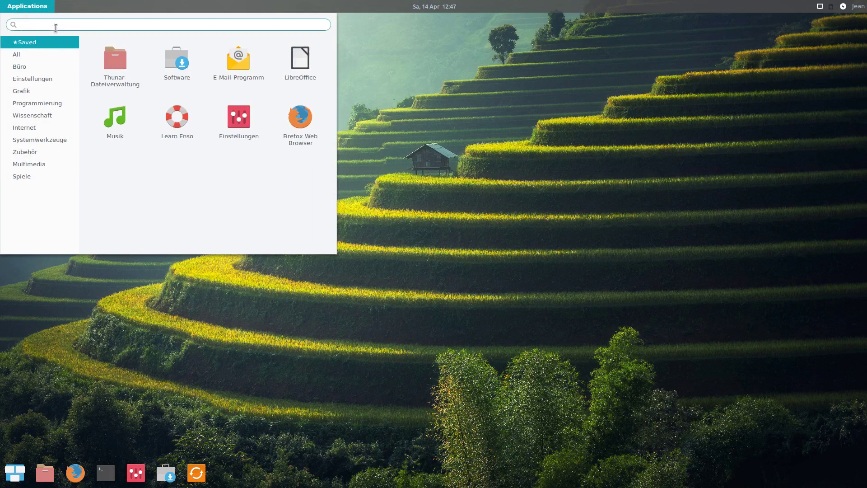
pyautogui.write('Fire')
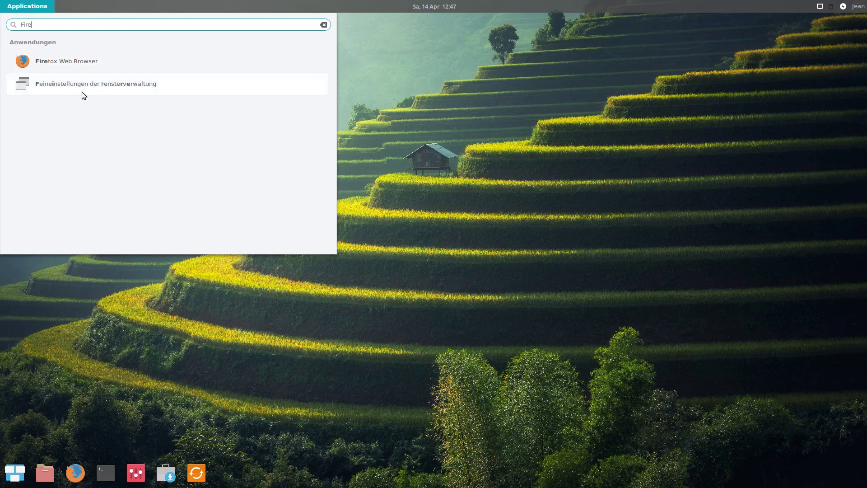
pyautogui.press('BackSpace')
pyautogui.press('BackSpace')
pyautogui.press('BackSpace')
pyautogui.press('BackSpace')
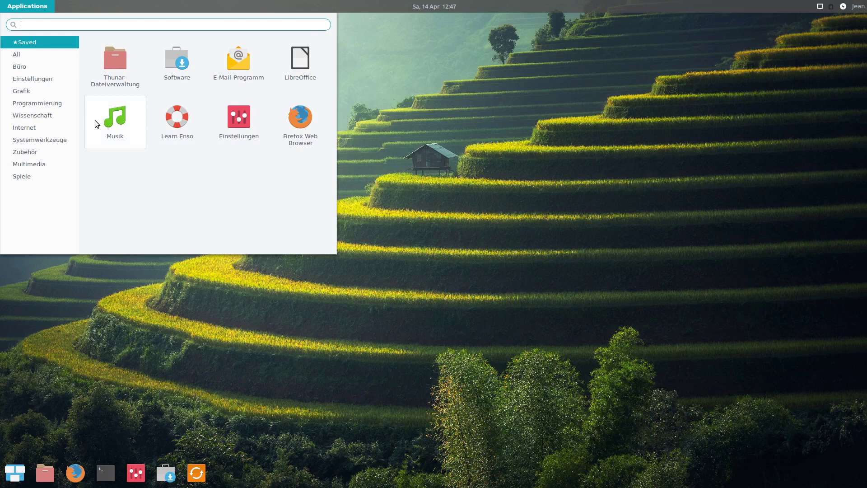
# - View the Internet category, launch Gigolo from Systemwerkzeuge, and quit it again
pyautogui.click(32, 128)
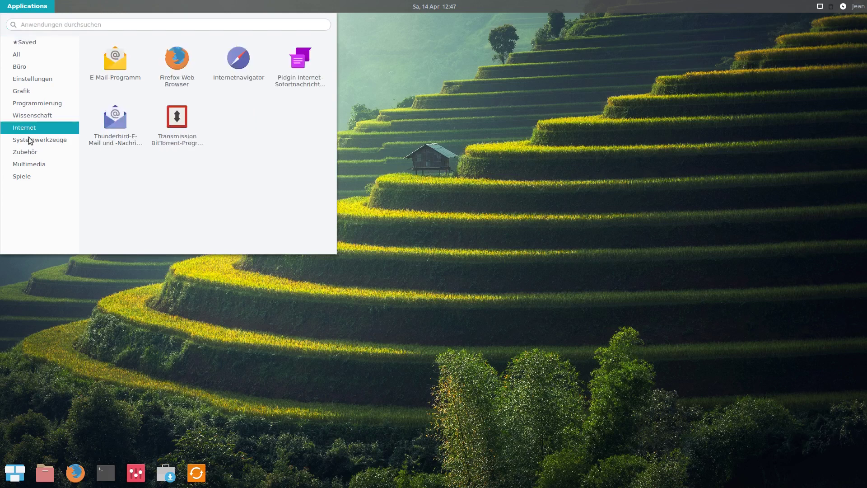
pyautogui.click(30, 140)
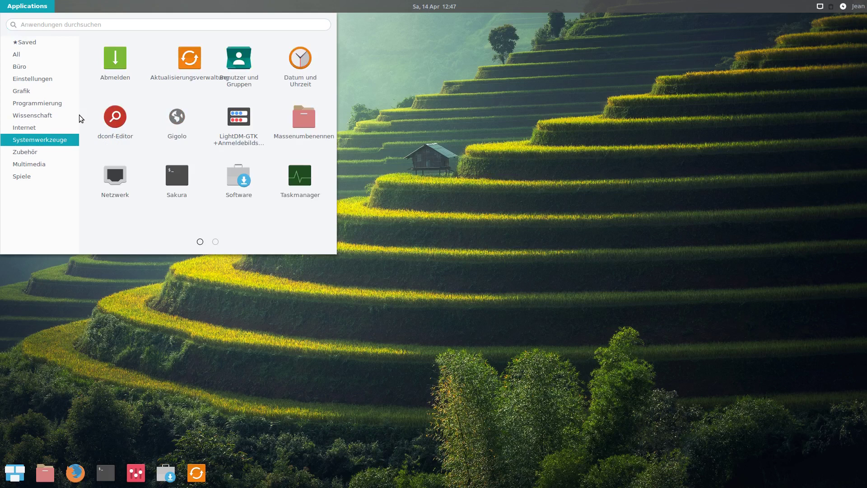
pyautogui.click(186, 117)
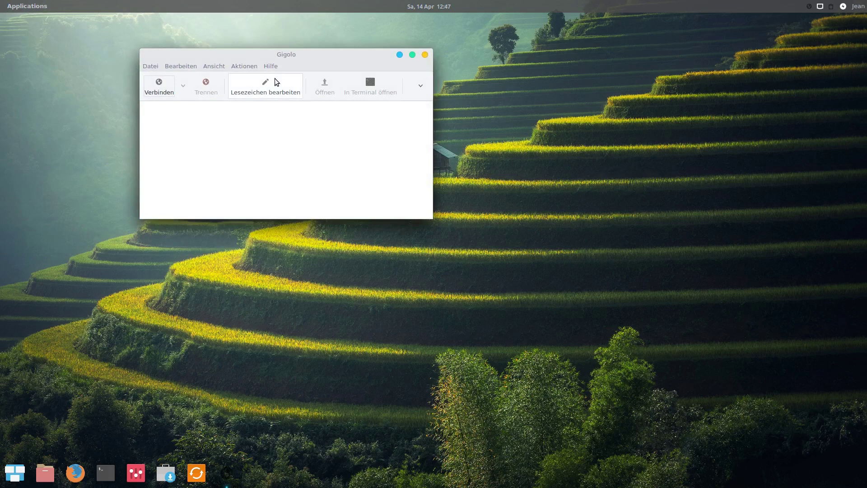
pyautogui.hotkey('ctrl', 'q')
# - Open and close the Applications menu several times to watch its animation, leaving it closed
pyautogui.click(13, 6)
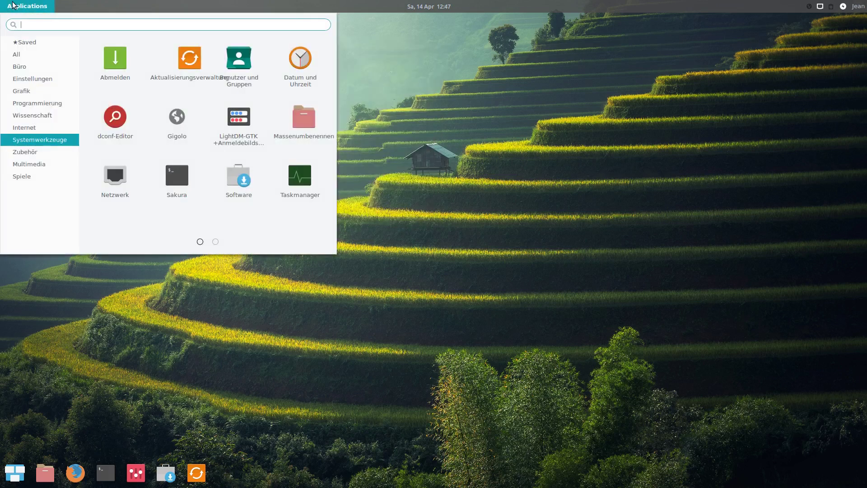
pyautogui.click(13, 5)
pyautogui.click(14, 5)
pyautogui.click(13, 5)
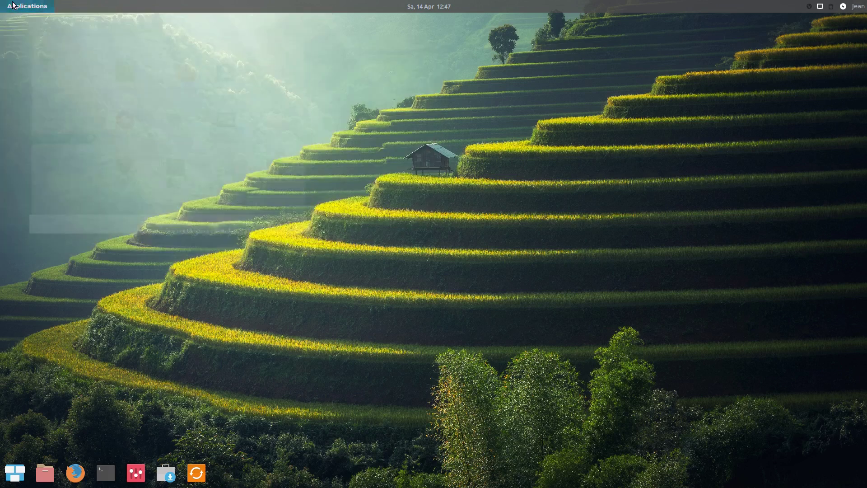
pyautogui.click(13, 6)
pyautogui.click(14, 6)
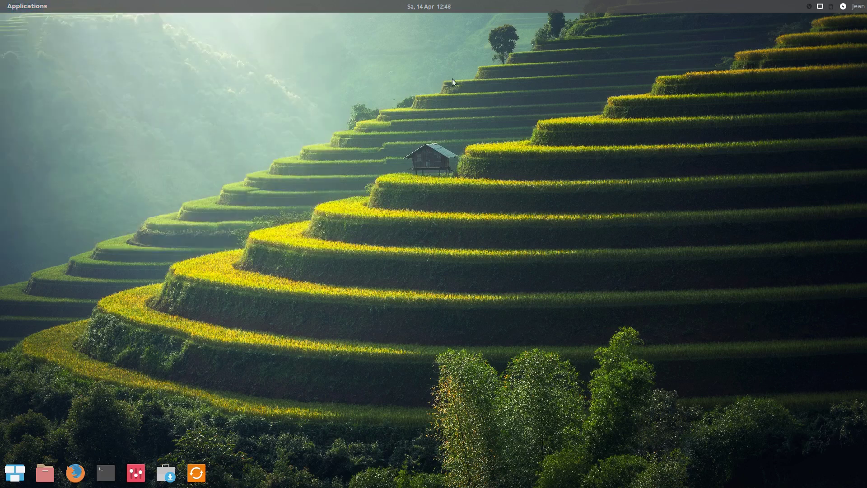
# - Open the panel clock's calendar, look over the April month view and its dates, and close it again
pyautogui.click(435, 6)
pyautogui.click(435, 6)
pyautogui.click(435, 6)
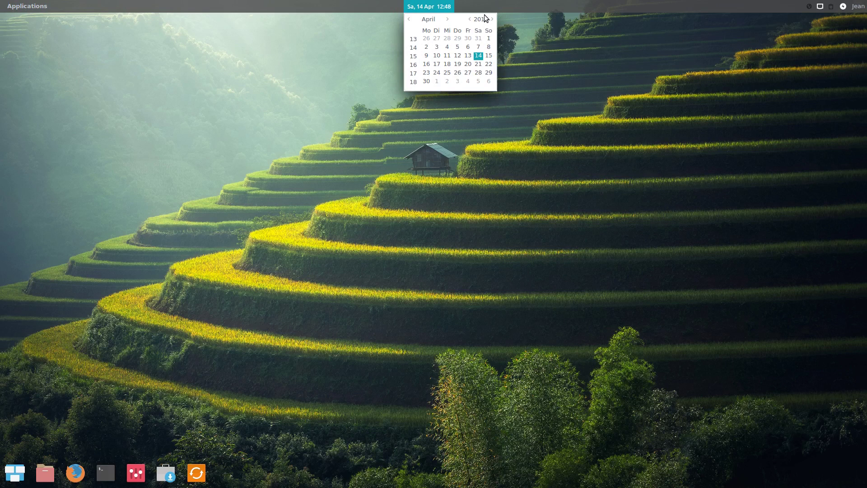
pyautogui.click(437, 56)
pyautogui.click(469, 55)
pyautogui.click(420, 6)
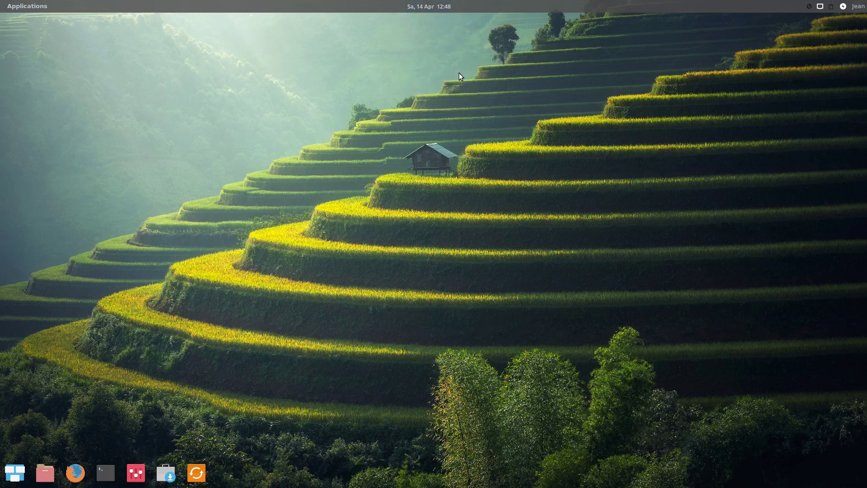
# - View the network connections, clipboard and power management menus in the panel, without changing any of their settings
pyautogui.click(820, 6)
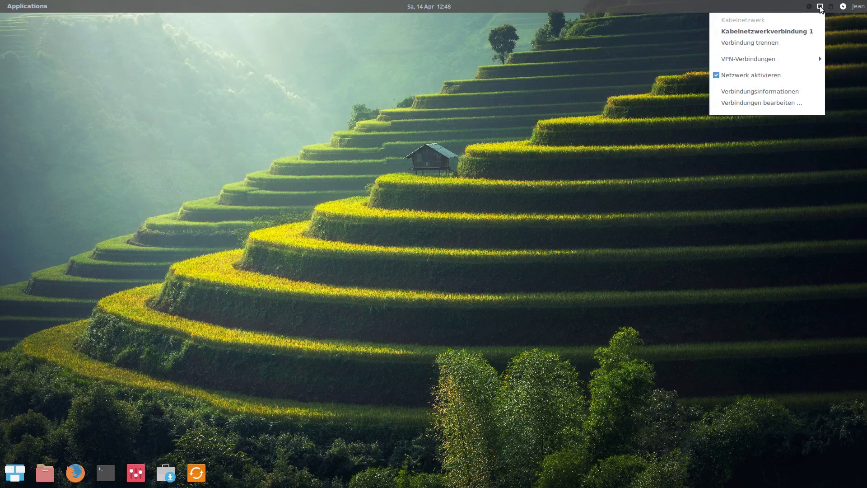
pyautogui.click(821, 7)
pyautogui.click(831, 7)
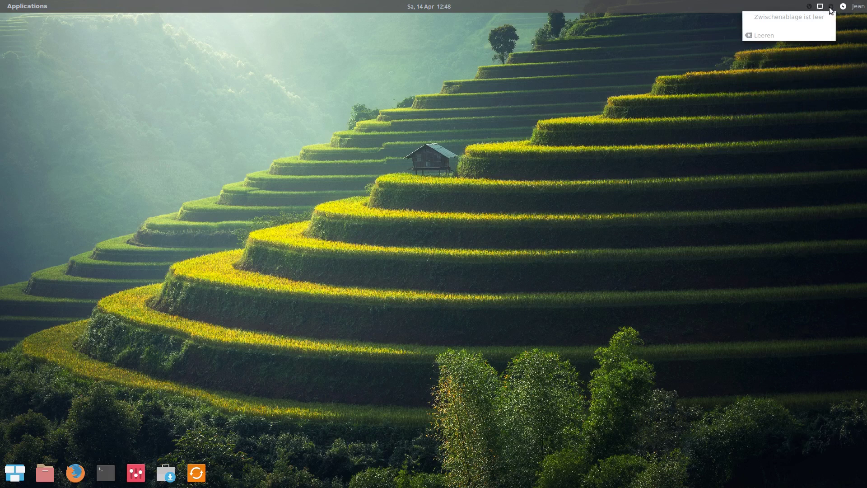
pyautogui.click(849, 8)
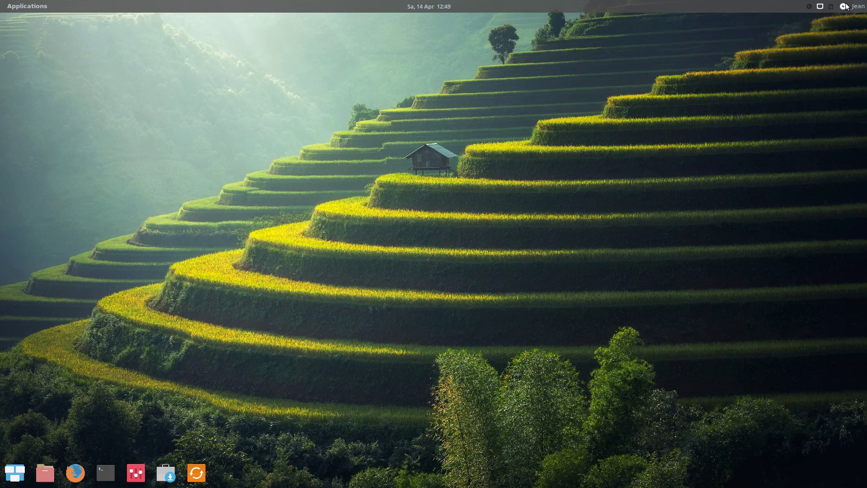
pyautogui.click(846, 6)
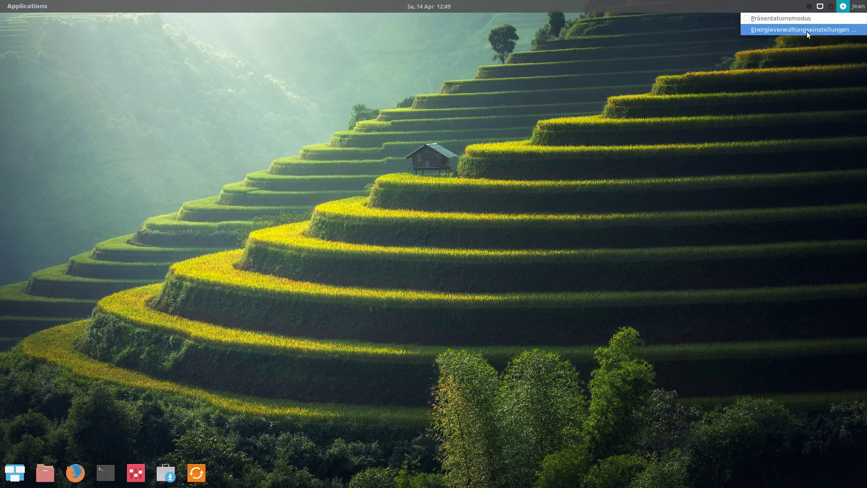
# - View the user session menu with its lock, switch user, standby, restart, shutdown and logout options, and close it
pyautogui.click(860, 6)
pyautogui.click(861, 4)
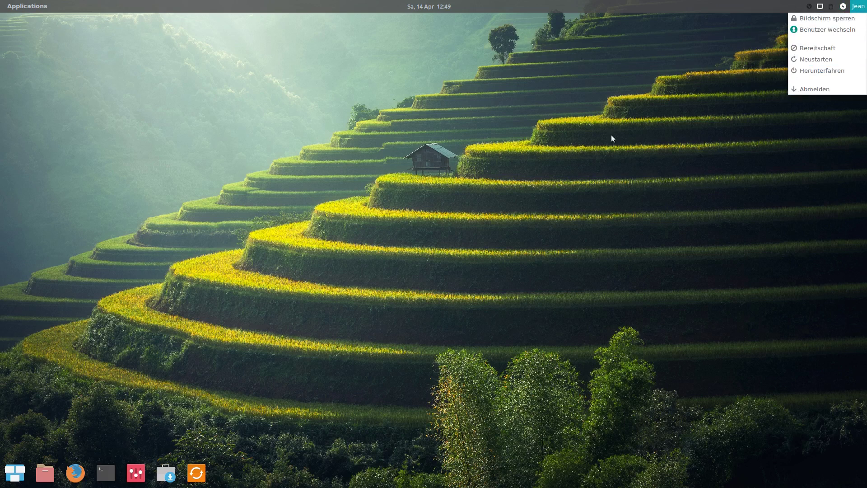
pyautogui.click(523, 135)
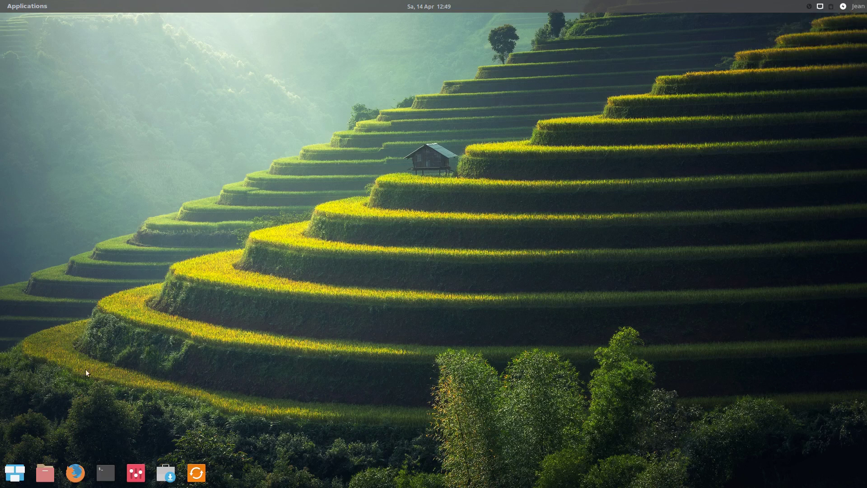
# - Open the workspace overview, switch between the empty workspaces, and return to the first one's desktop
pyautogui.click(15, 474)
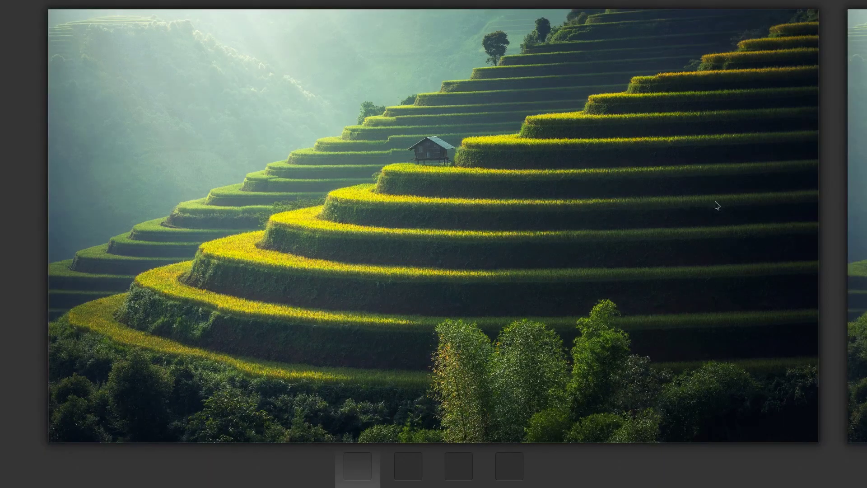
pyautogui.scroll(-2, 839, 217)
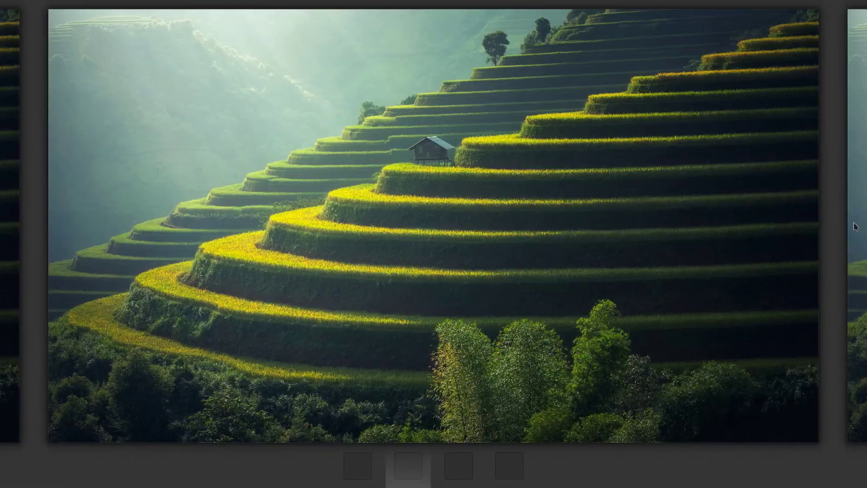
pyautogui.click(361, 468)
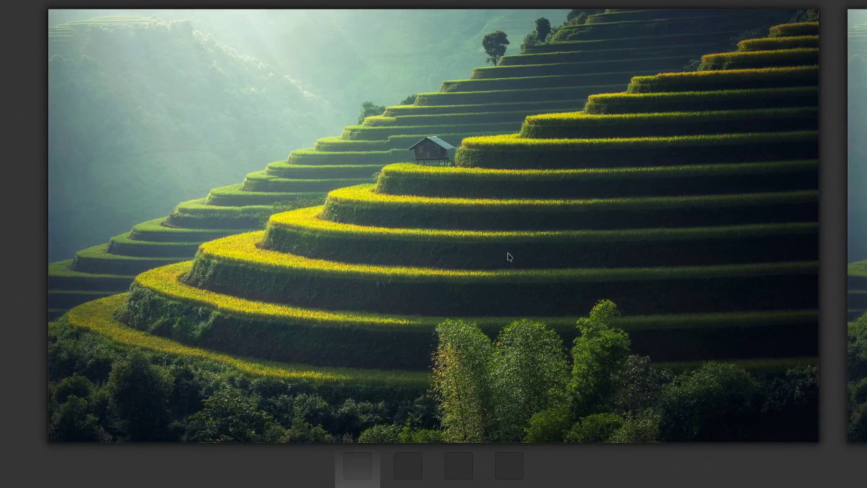
pyautogui.click(498, 475)
pyautogui.click(364, 473)
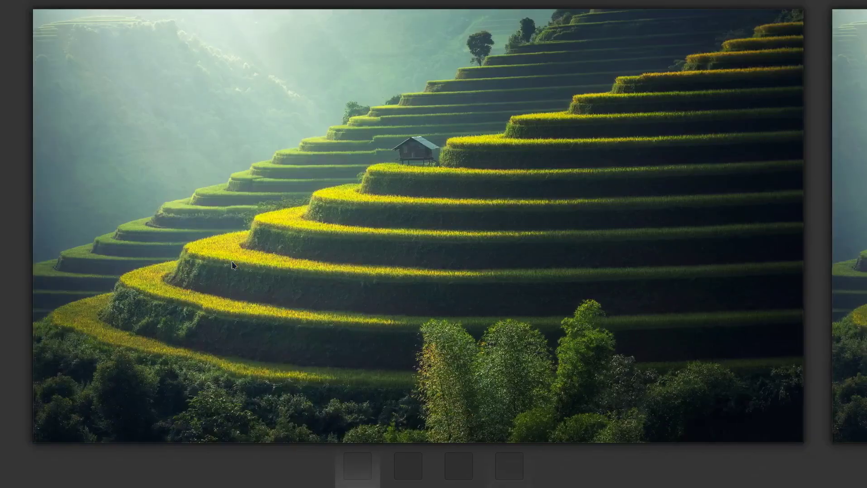
pyautogui.click(247, 418)
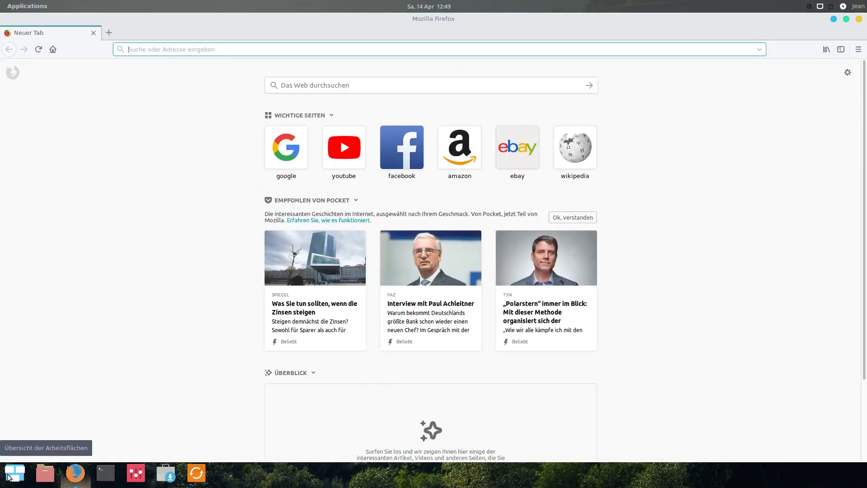
# - Look at the Firefox window in the workspace overview, return to it, and open the file manager near the middle of the desktop
pyautogui.click(15, 472)
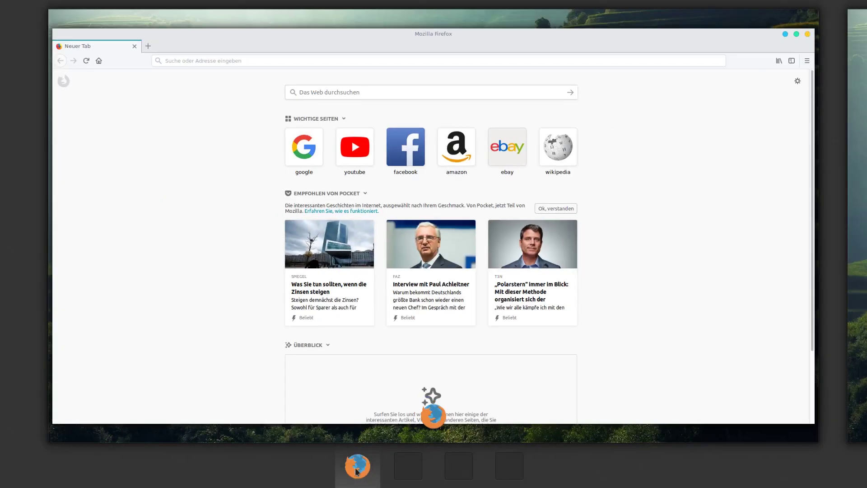
pyautogui.click(182, 332)
pyautogui.click(45, 479)
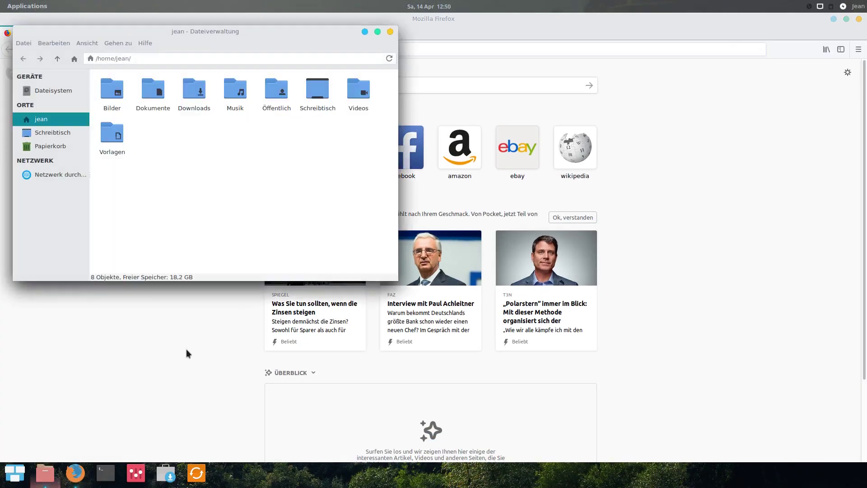
pyautogui.moveTo(236, 32); pyautogui.dragTo(404, 83)
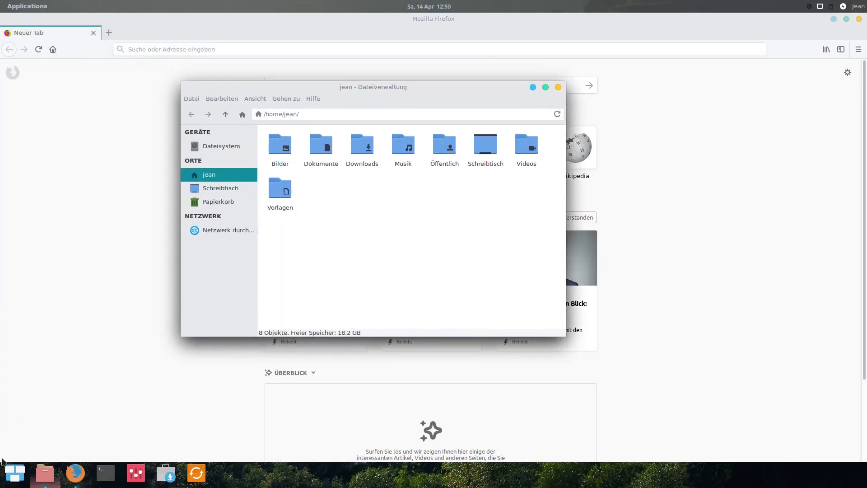
# - Move the Firefox window to the second workspace in the workspace overview and bring it back to the first
pyautogui.moveTo(1, 468)
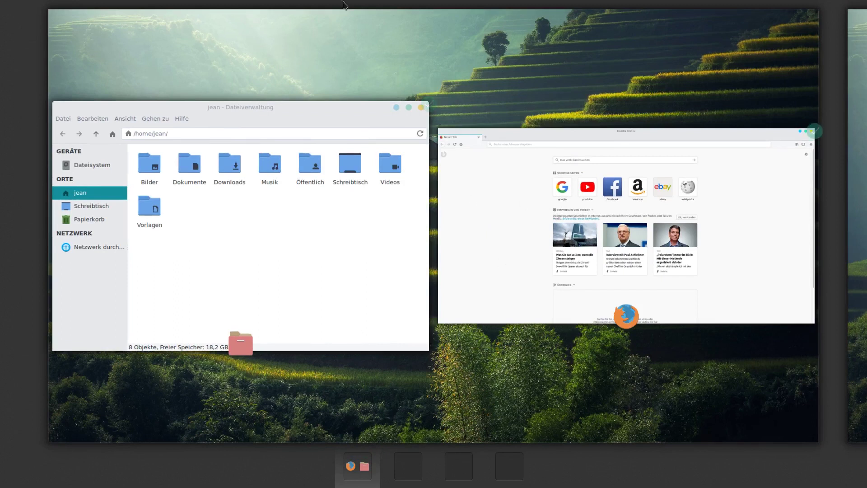
pyautogui.moveTo(619, 188); pyautogui.dragTo(864, 192)
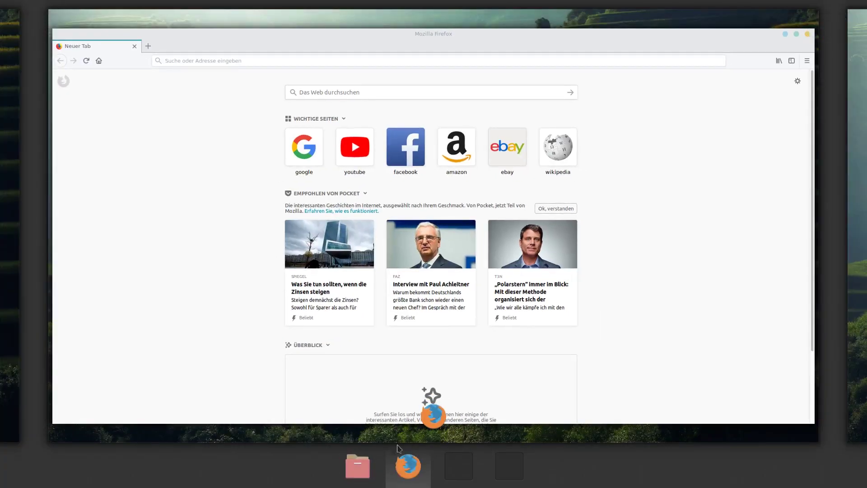
pyautogui.moveTo(557, 194); pyautogui.dragTo(399, 226)
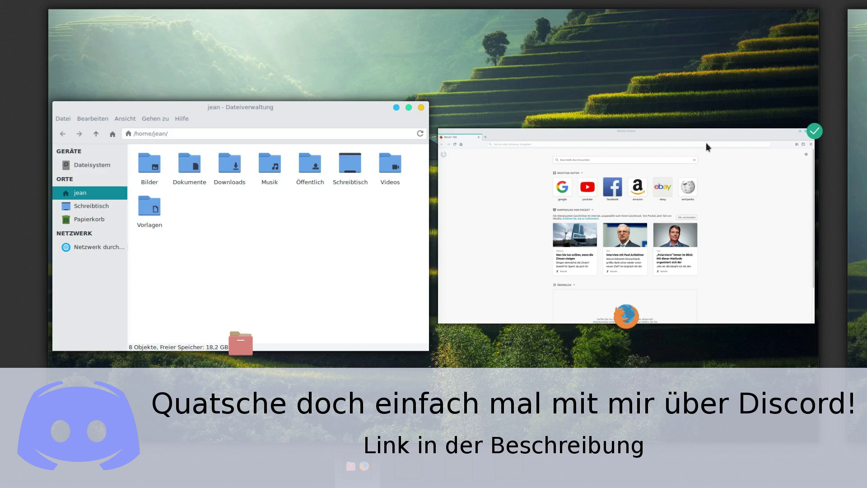
# - Close the Firefox and file manager windows from within the workspace overview and return to the desktop
pyautogui.click(813, 132)
pyautogui.moveTo(626, 103)
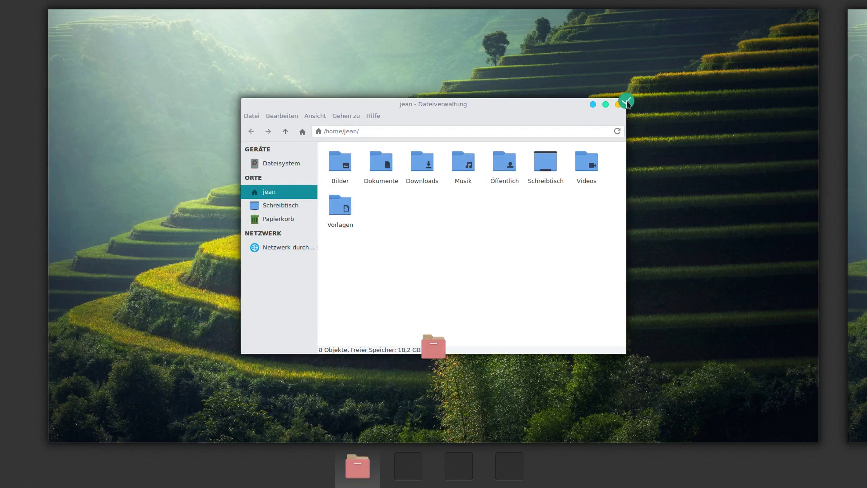
pyautogui.click(627, 103)
pyautogui.click(338, 143)
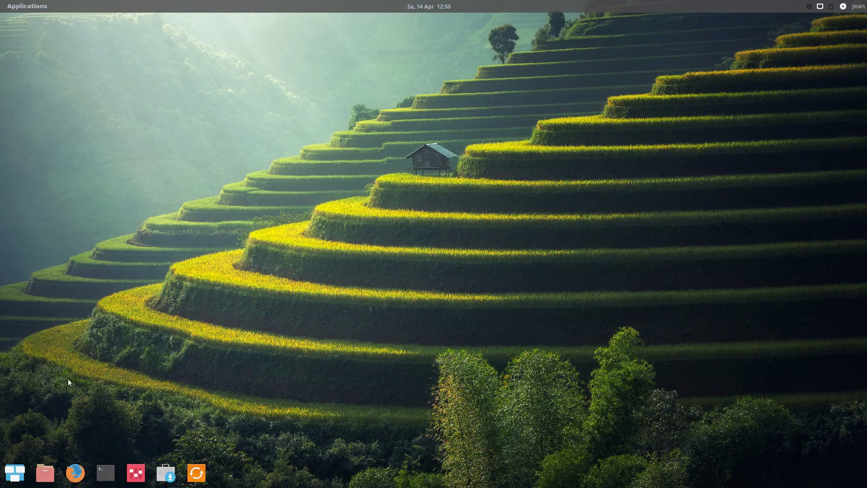
# - Open the file manager, view the Dokumente folder, go back up to the home folder, and reposition the window
pyautogui.click(52, 474)
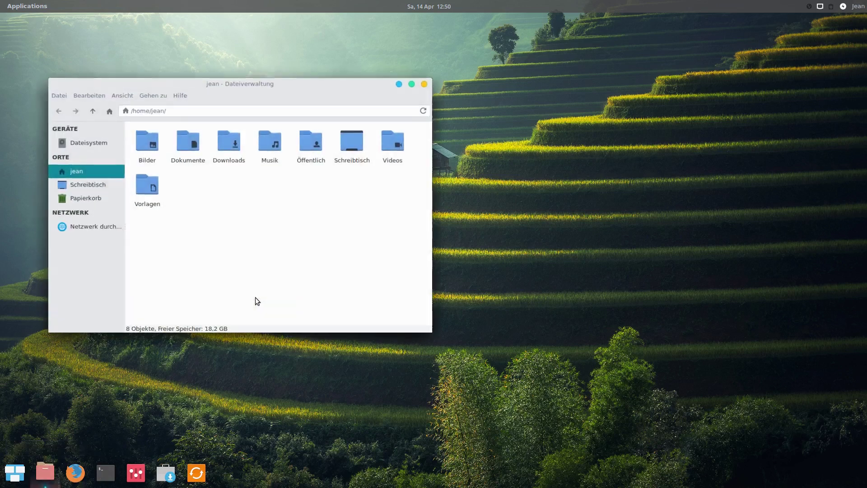
pyautogui.moveTo(233, 82); pyautogui.dragTo(327, 76)
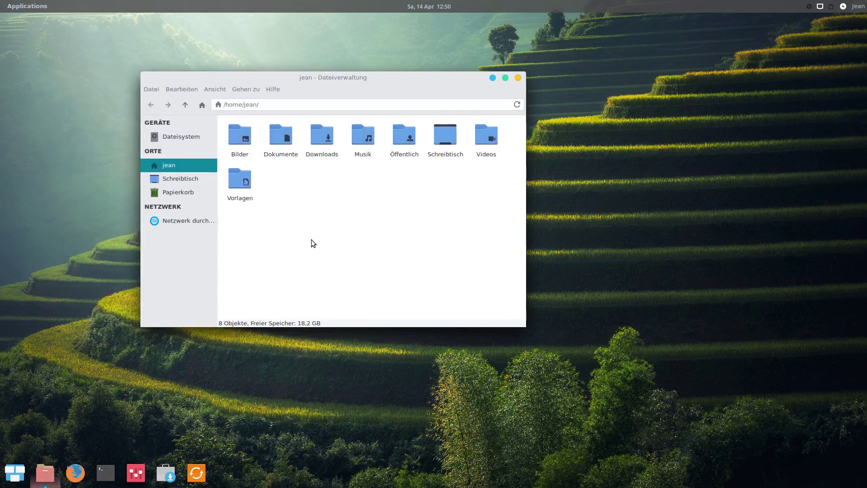
pyautogui.doubleClick(270, 136)
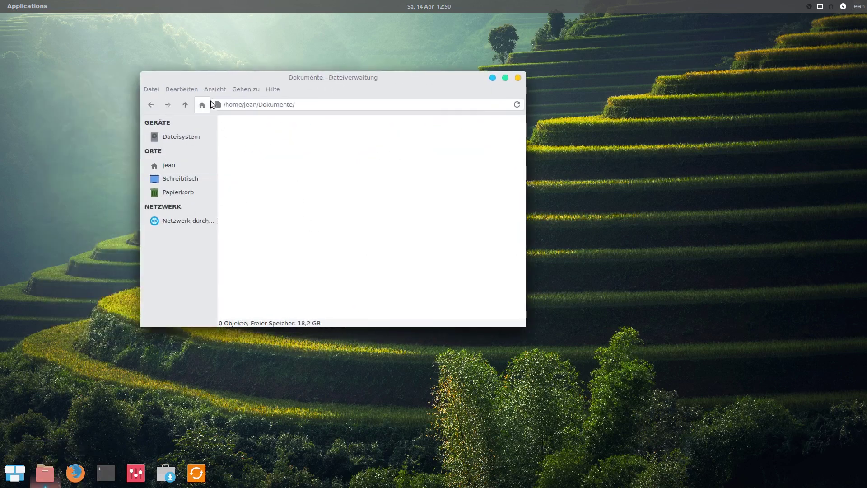
pyautogui.click(185, 104)
pyautogui.click(339, 232)
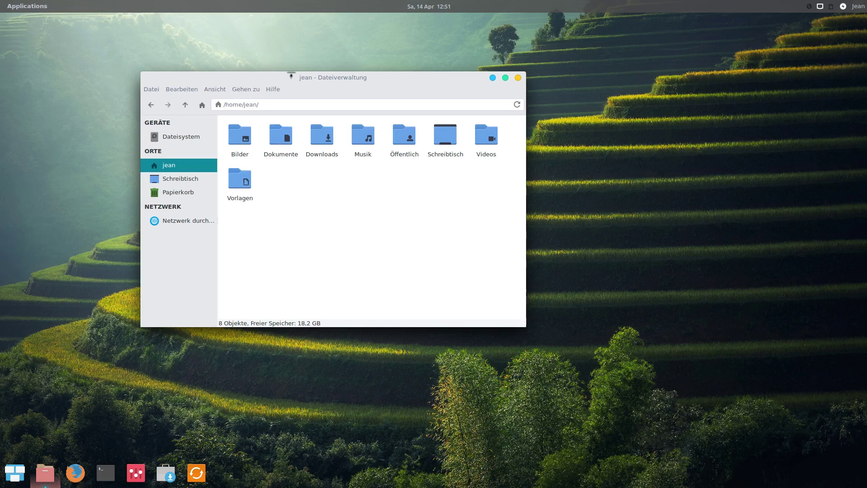
pyautogui.moveTo(289, 78); pyautogui.dragTo(325, 105)
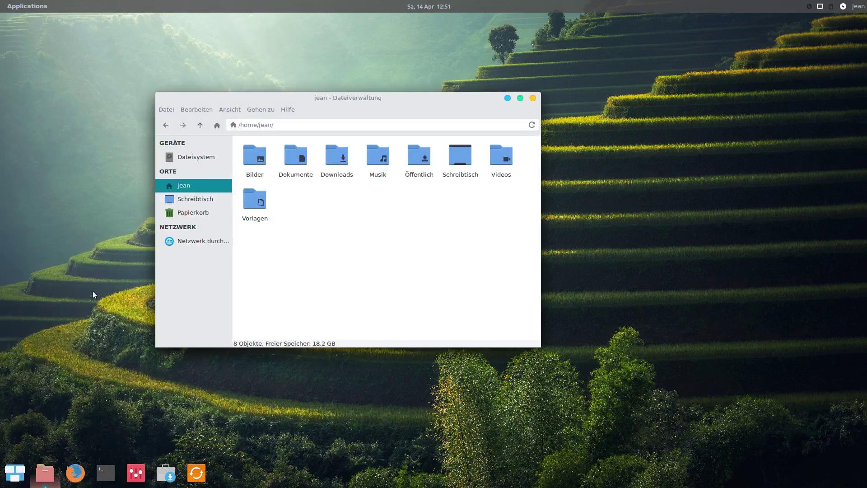
# - Look at the file manager's dock menu, dismiss it, and try to open a second window from its dock icon
pyautogui.rightClick(52, 473)
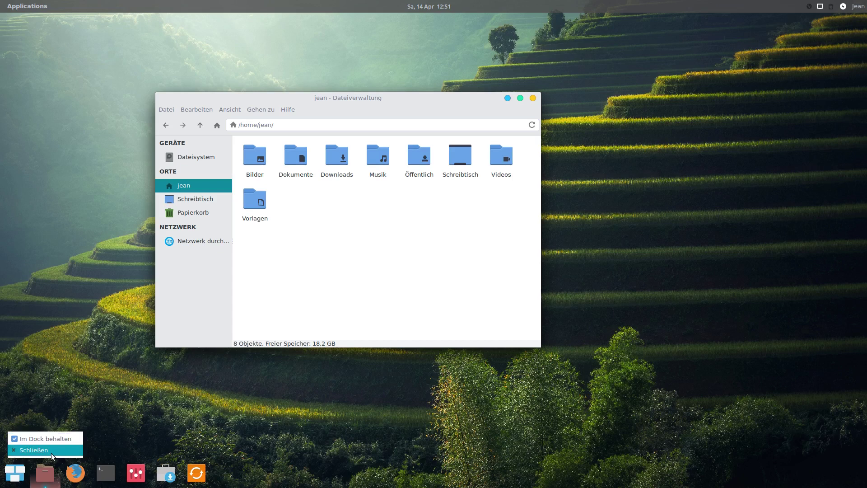
pyautogui.click(50, 454)
pyautogui.click(47, 479)
pyautogui.click(47, 480)
pyautogui.click(47, 480)
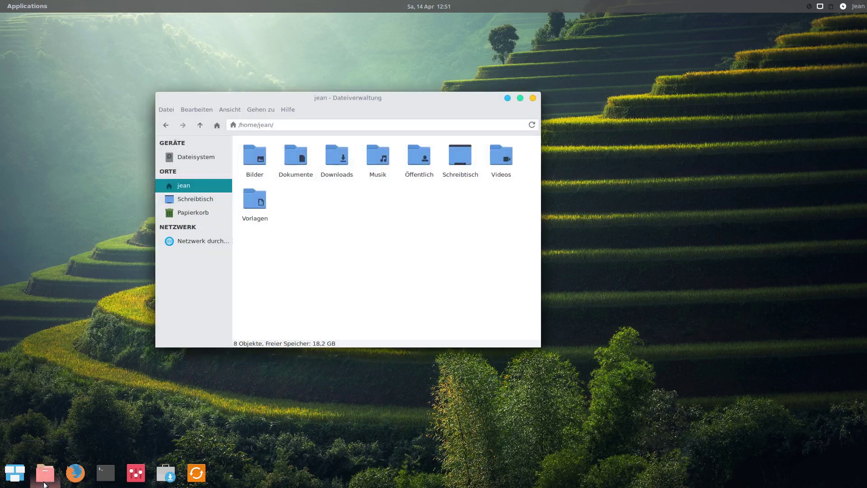
pyautogui.click(6, 5)
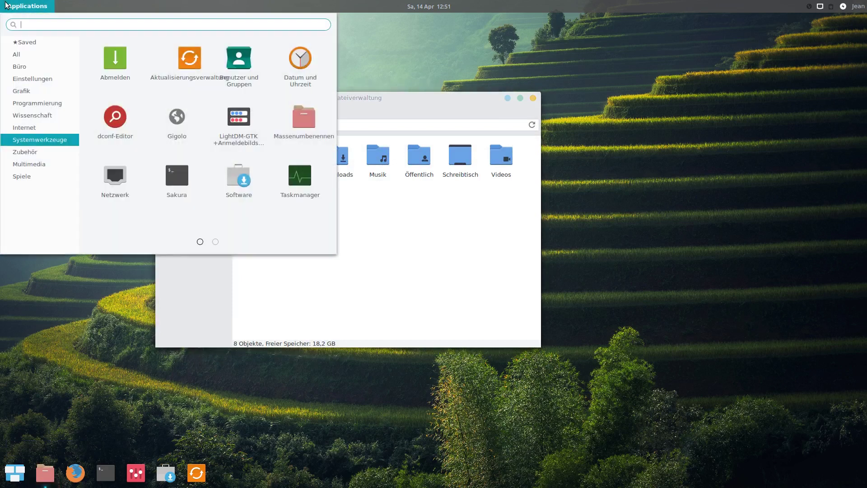
pyautogui.write('dat')
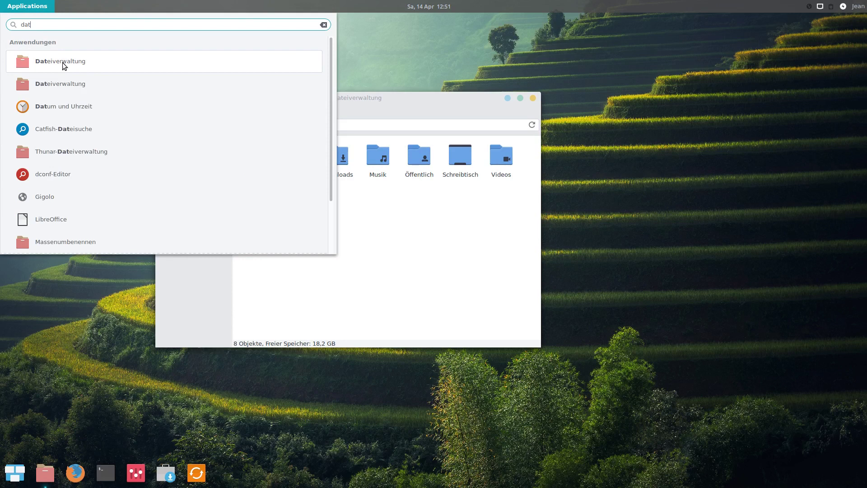
pyautogui.click(64, 66)
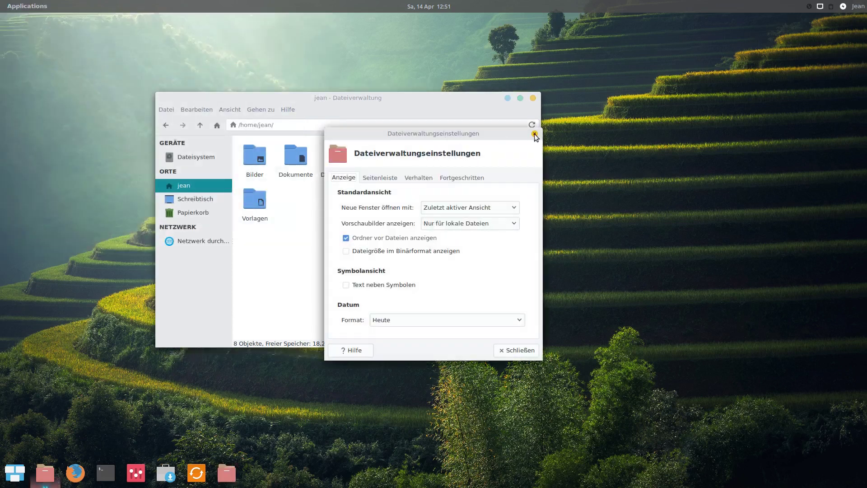
pyautogui.click(535, 134)
# - Search the Applications menu for "dat" and launch Dateiverwaltung as a second file manager window
pyautogui.click(5, 5)
pyautogui.write('dat')
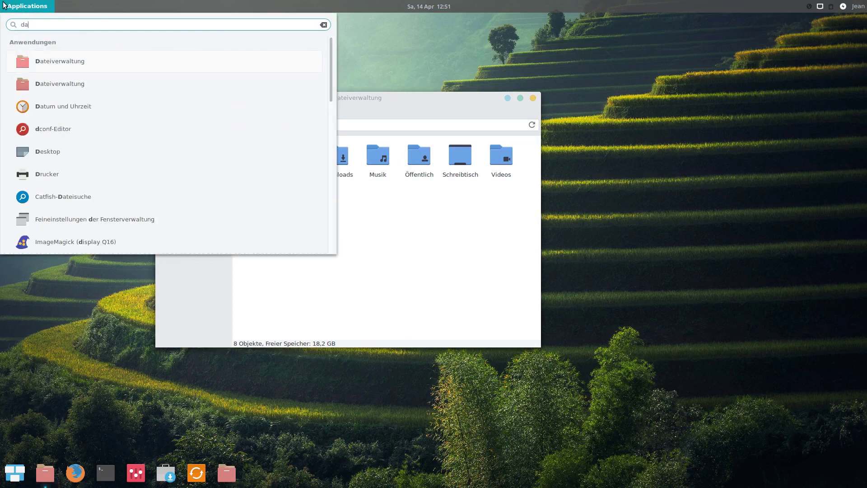
pyautogui.click(46, 90)
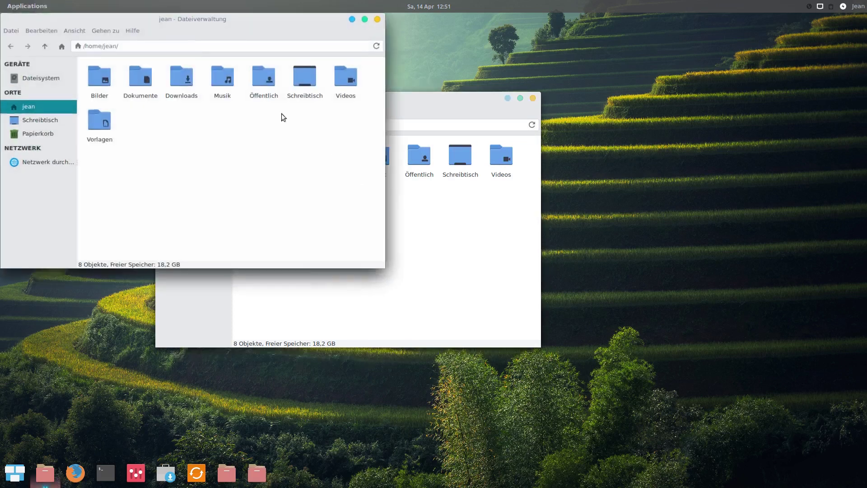
# - Place the two file manager windows side by side on the desktop and close the newer one
pyautogui.moveTo(169, 21); pyautogui.dragTo(705, 159)
pyautogui.moveTo(394, 102); pyautogui.dragTo(315, 129)
pyautogui.moveTo(648, 164); pyautogui.dragTo(587, 152)
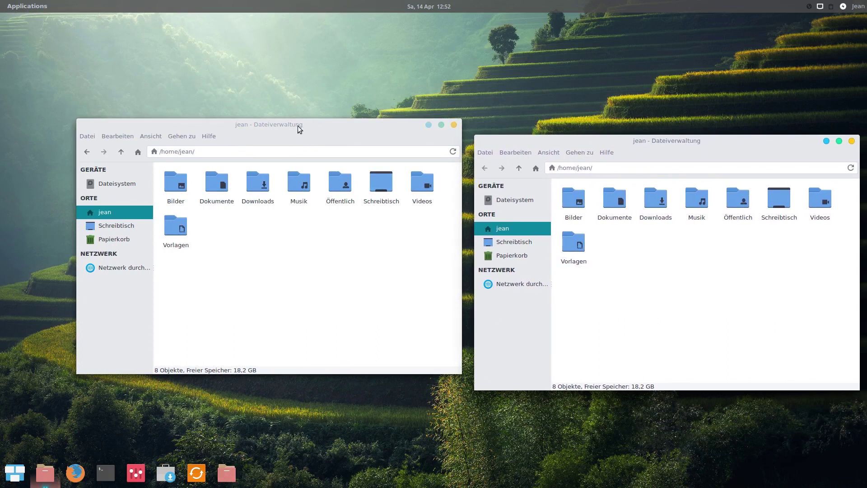
pyautogui.moveTo(297, 126); pyautogui.dragTo(276, 134)
pyautogui.click(852, 140)
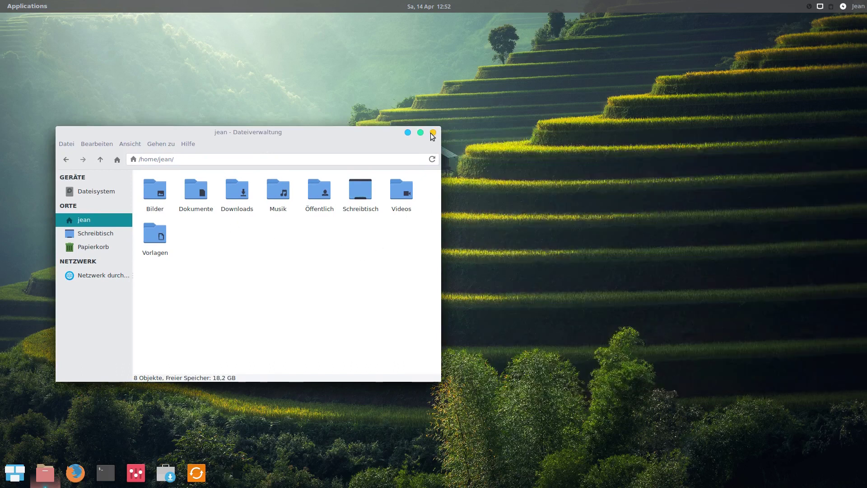
# - Close the file manager, open a terminal window and move it lower on the desktop
pyautogui.click(433, 132)
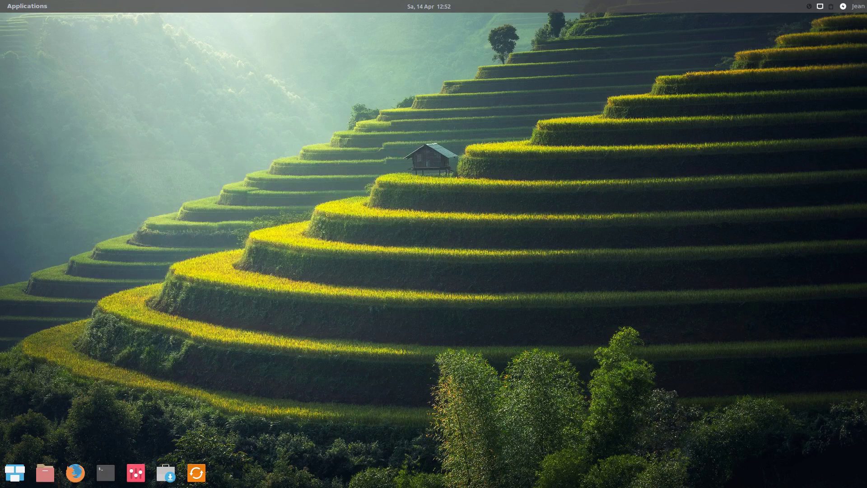
pyautogui.click(112, 483)
pyautogui.moveTo(308, 37); pyautogui.dragTo(267, 183)
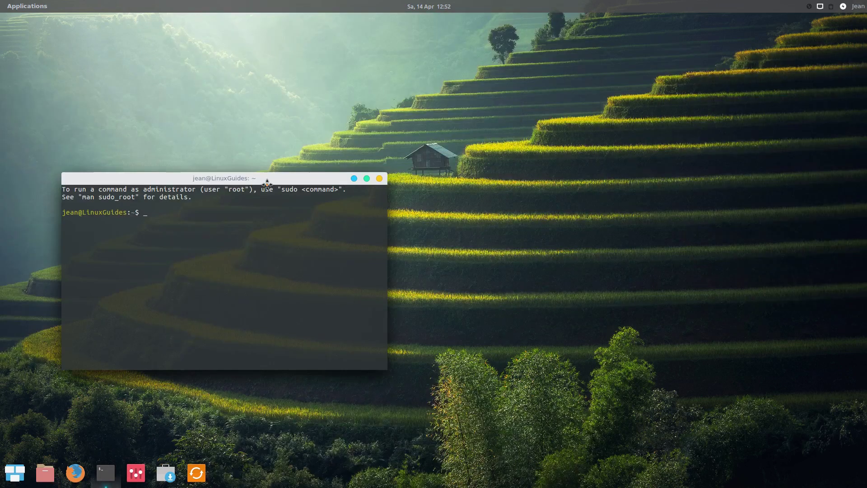
# - Maximize and restore the terminal window, reposition it to show its transparency over the wallpaper, and close it
pyautogui.click(367, 179)
pyautogui.click(846, 19)
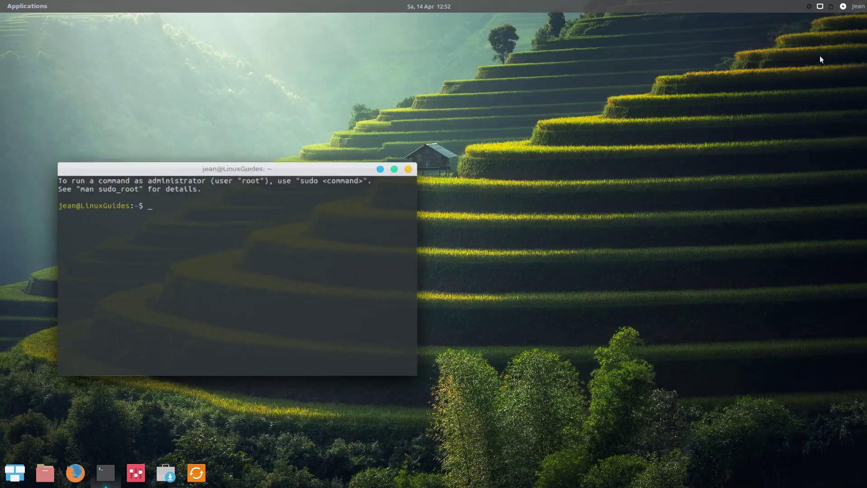
pyautogui.moveTo(269, 188); pyautogui.dragTo(360, 184)
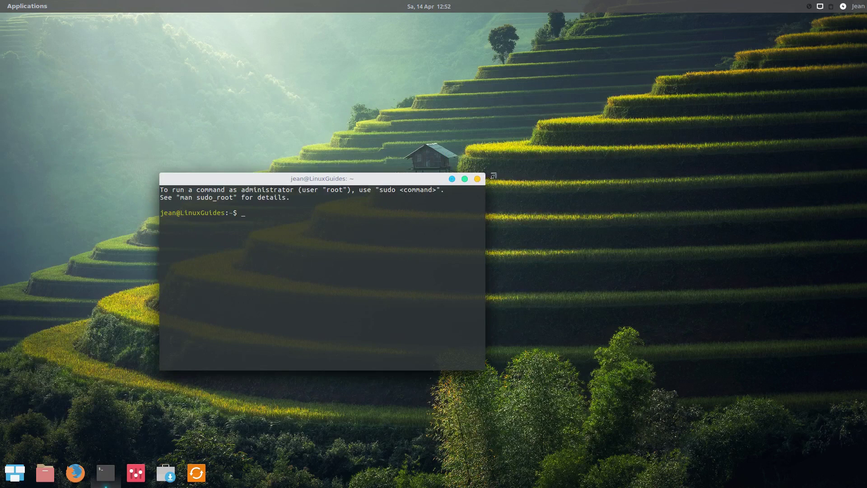
pyautogui.moveTo(494, 175); pyautogui.dragTo(455, 31)
pyautogui.moveTo(333, 38); pyautogui.dragTo(446, 110)
pyautogui.click(550, 111)
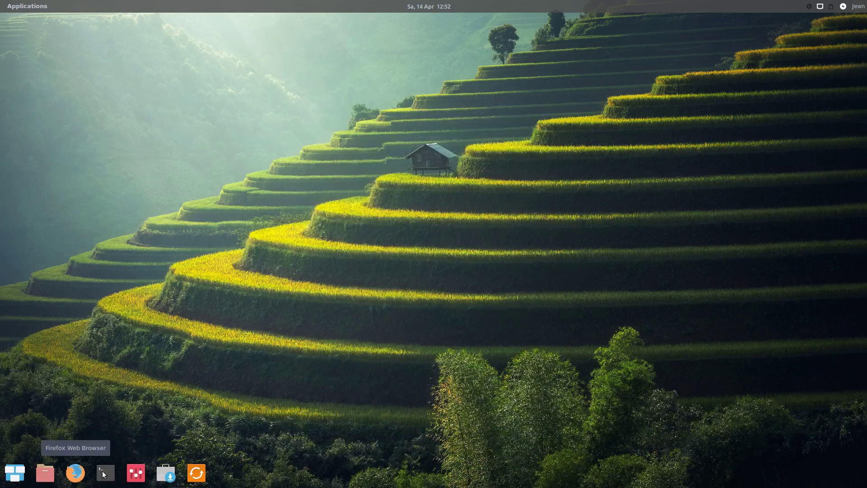
# - Open the Einstellungen window, enlarge it to view more of the settings categories, and close it
pyautogui.click(132, 478)
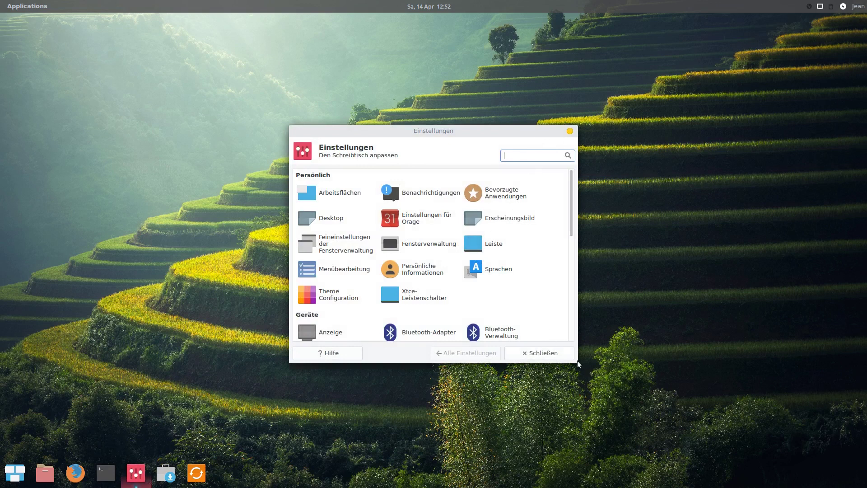
pyautogui.moveTo(590, 370); pyautogui.dragTo(723, 467)
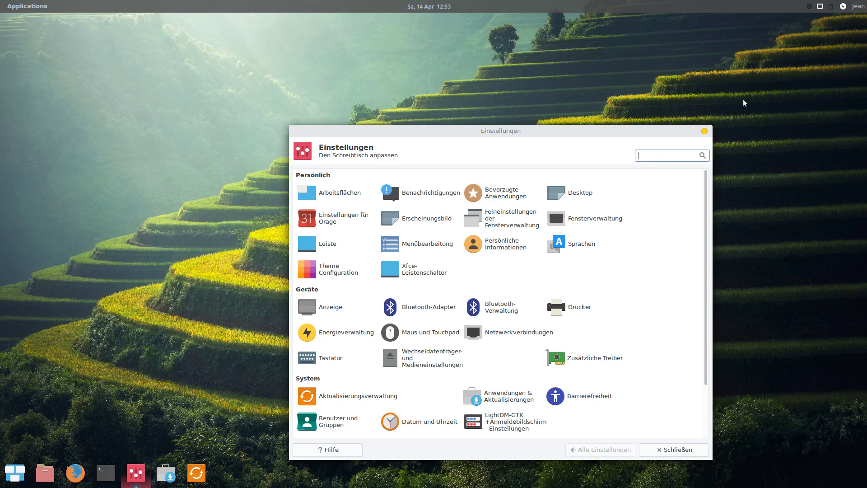
pyautogui.click(705, 131)
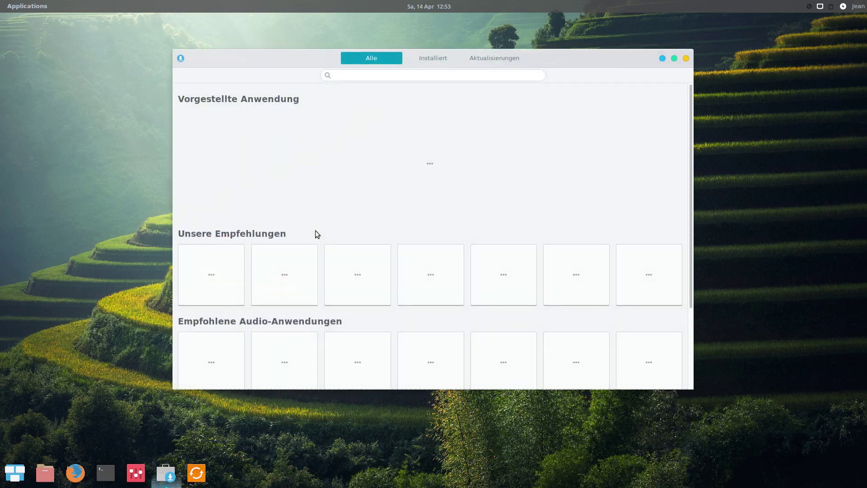
# - Maximize the software center, look through the Audio category including its Bearbeitung section, and return to the overview
pyautogui.click(675, 58)
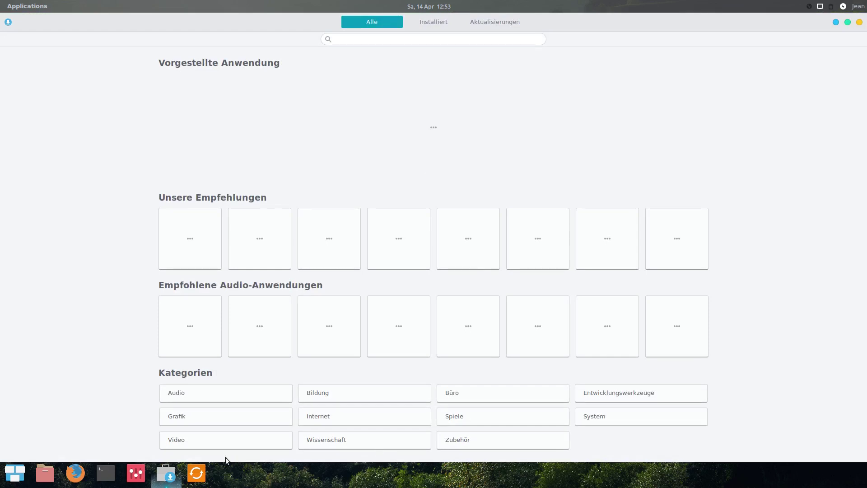
pyautogui.click(198, 388)
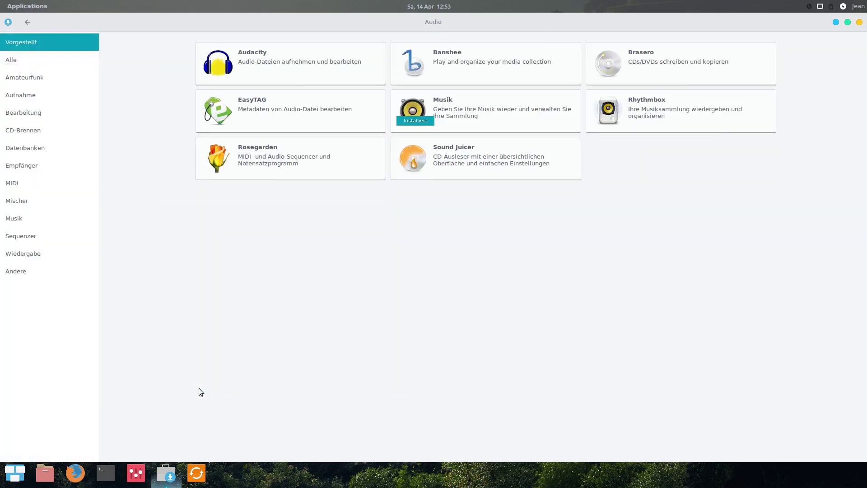
pyautogui.click(40, 66)
pyautogui.click(40, 82)
pyautogui.click(43, 118)
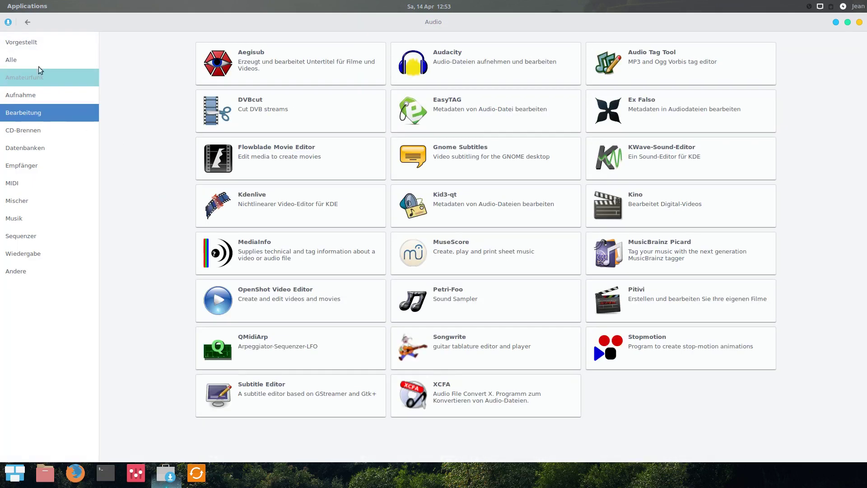
pyautogui.click(29, 21)
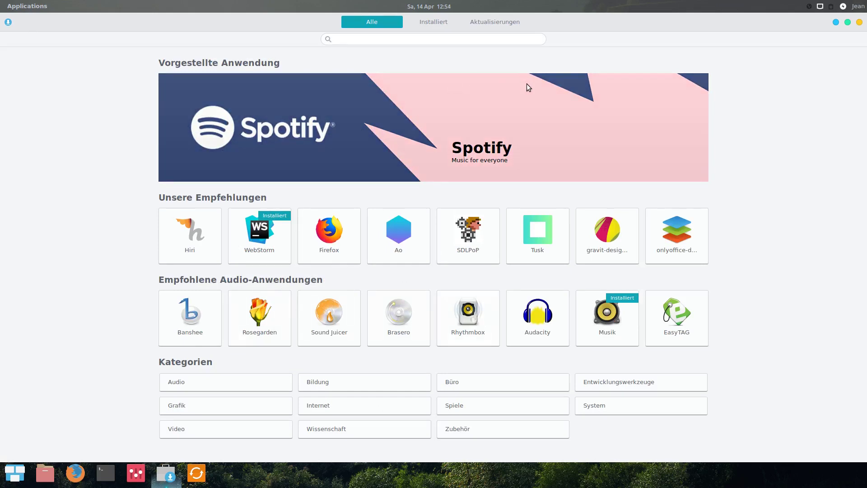
# - View the Installiert and Aktualisierungen pages of the software center and return to the Alle overview
pyautogui.click(442, 22)
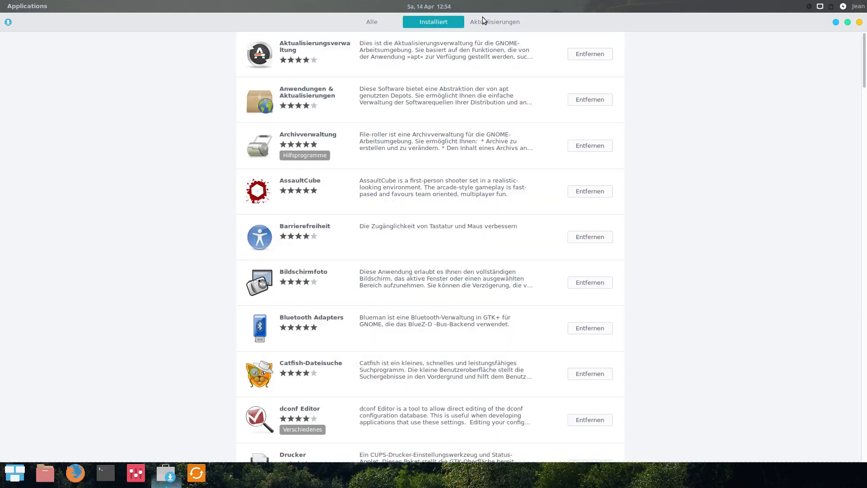
pyautogui.click(483, 21)
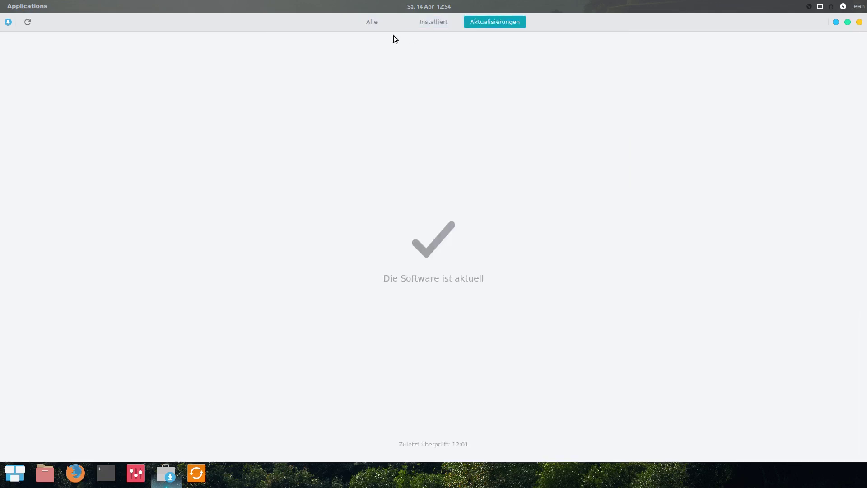
pyautogui.click(362, 23)
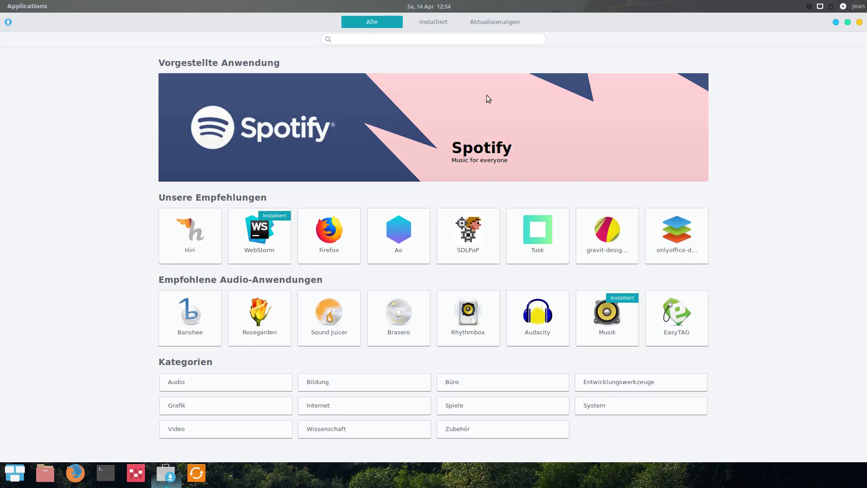
# - Close the software center and dismiss the Aktualisierungsverwaltung dialog
pyautogui.click(859, 22)
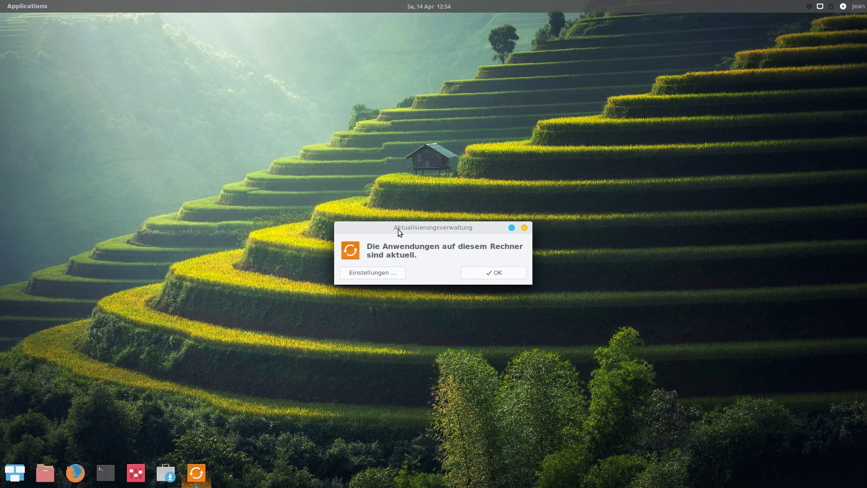
pyautogui.press('Return')
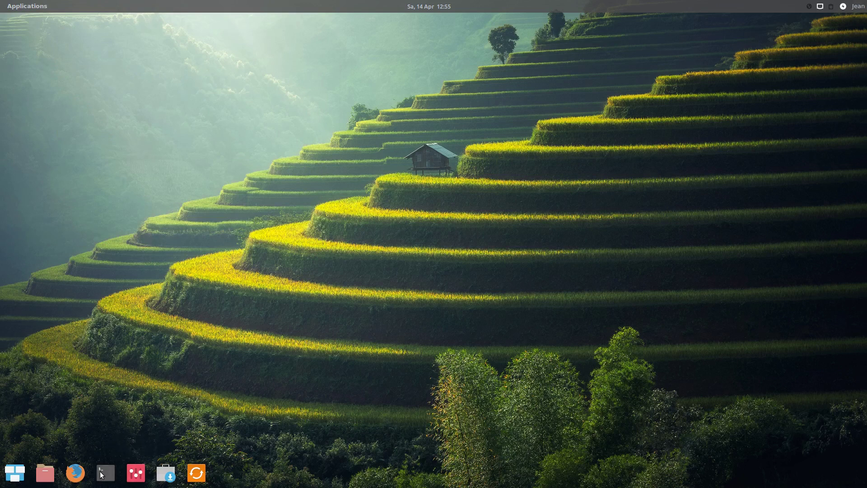
pyautogui.moveTo(106, 473)
pyautogui.mouseDown()
pyautogui.moveTo(50, 474)
pyautogui.moveTo(106, 474)
pyautogui.mouseUp()
# - Launch Sudoku from the Spiele category of the Applications menu and move its window to the middle of the desktop
pyautogui.click(4, 6)
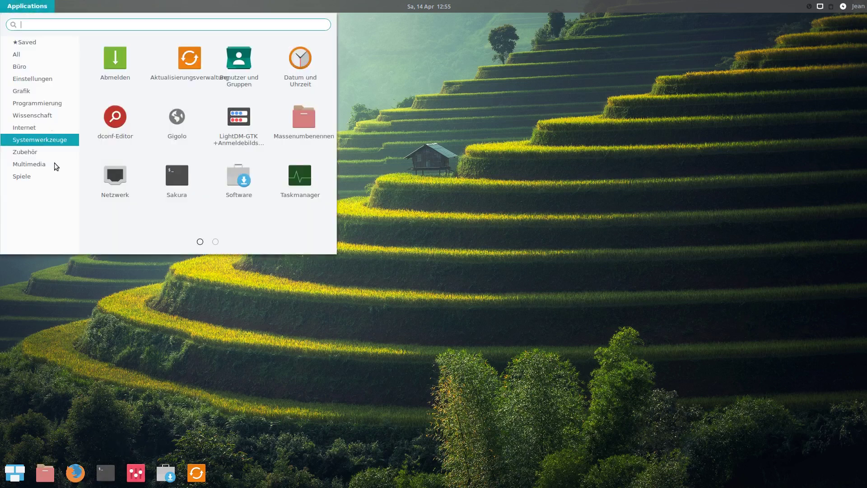
pyautogui.click(40, 178)
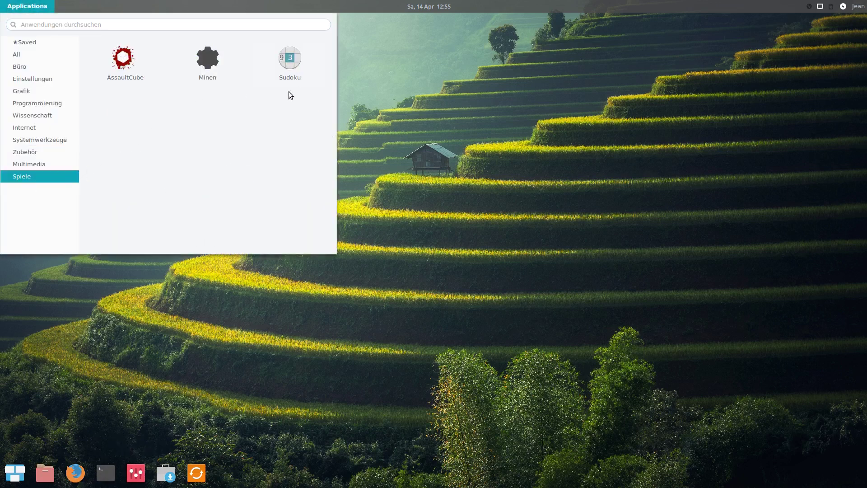
pyautogui.click(294, 77)
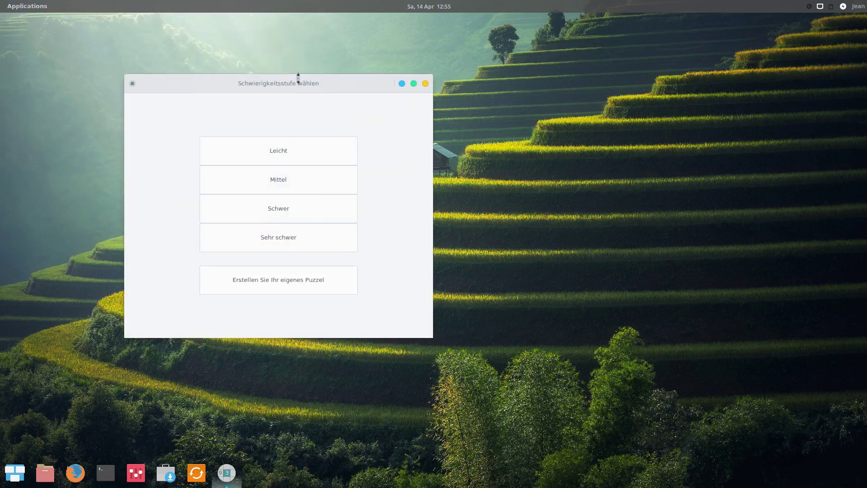
pyautogui.moveTo(286, 95); pyautogui.dragTo(422, 96)
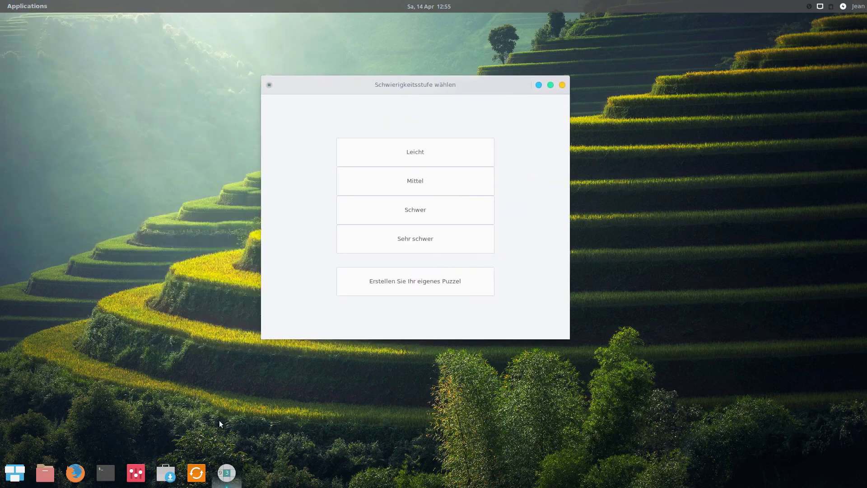
# - Keep the Sudoku icon in the dock and close the game window
pyautogui.rightClick(231, 481)
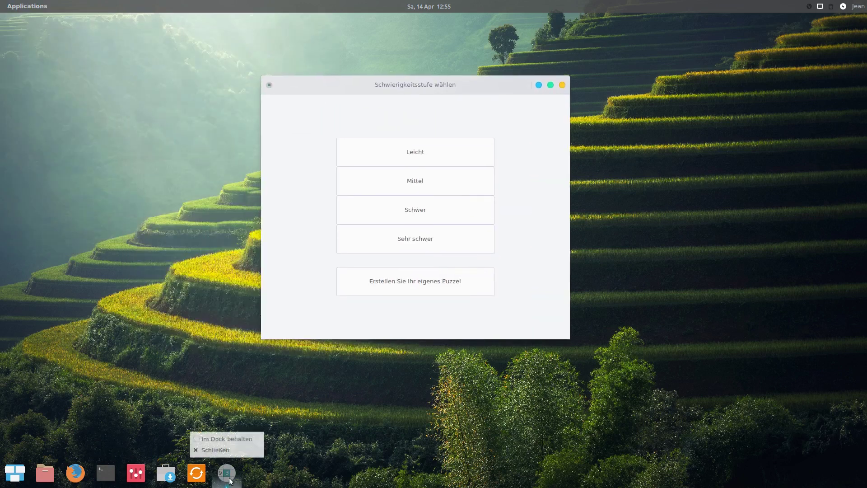
pyautogui.click(212, 439)
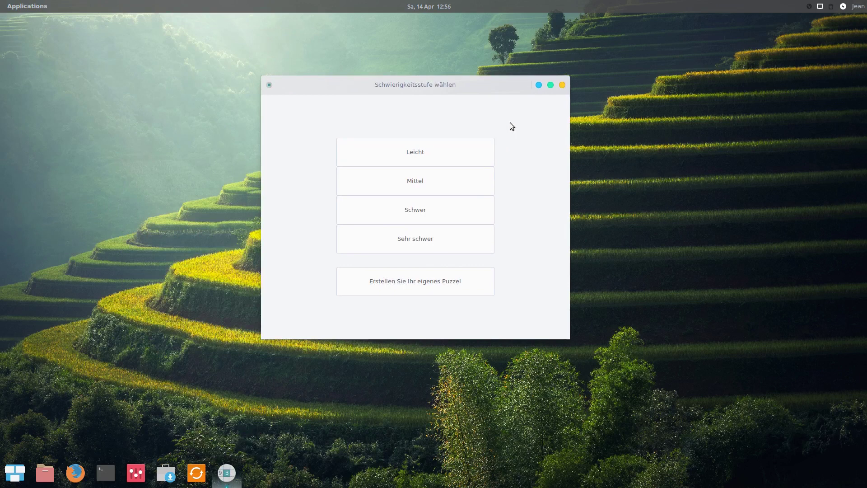
pyautogui.click(561, 86)
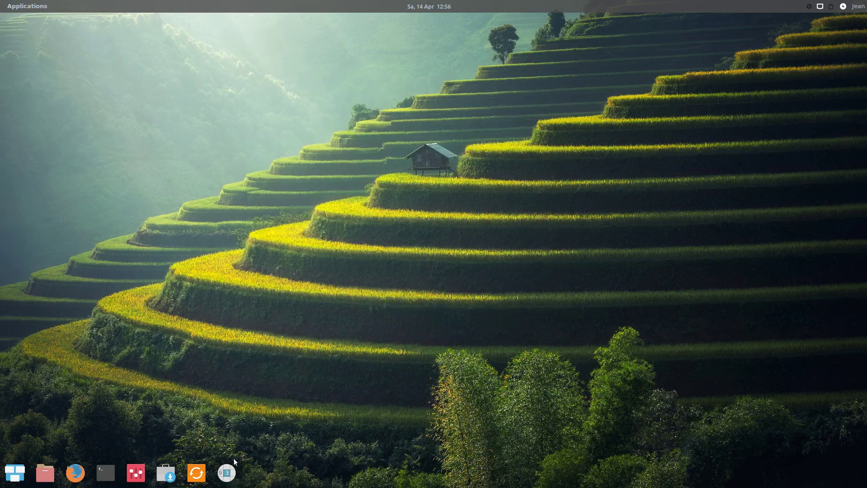
# - Reorder the dock so Sudoku sits between the update manager and Software, and test launching and closing it from there
pyautogui.moveTo(225, 478); pyautogui.dragTo(199, 478)
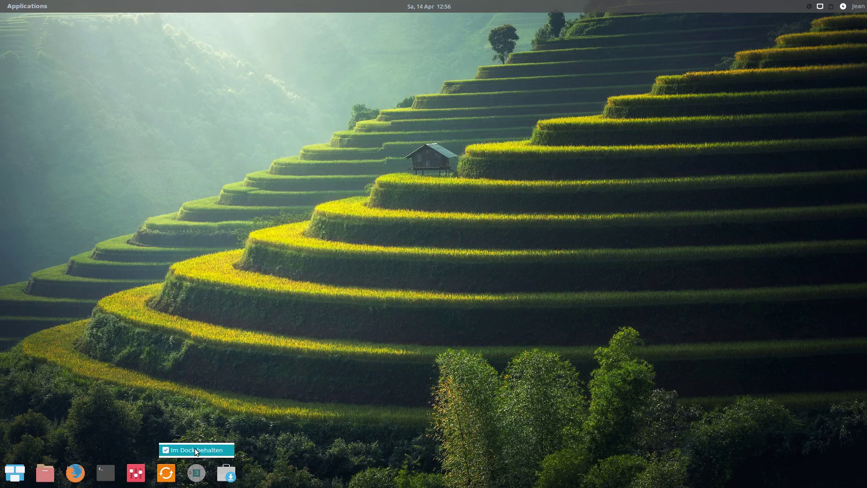
pyautogui.click(197, 473)
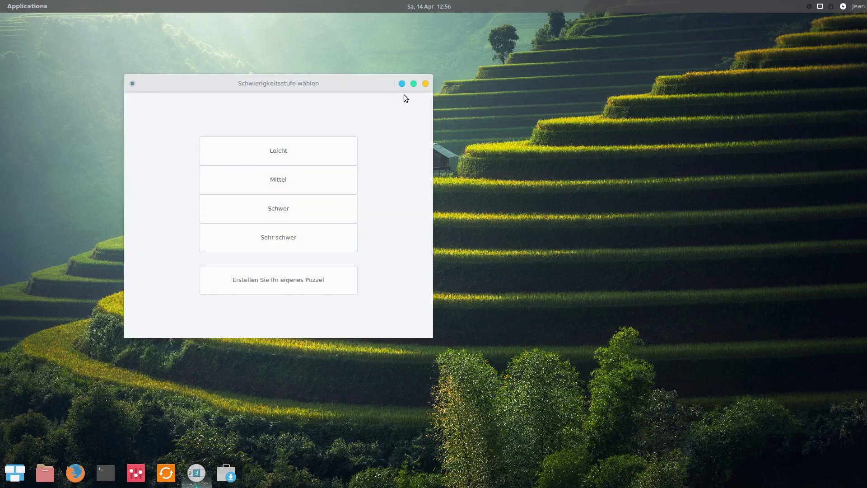
pyautogui.click(425, 84)
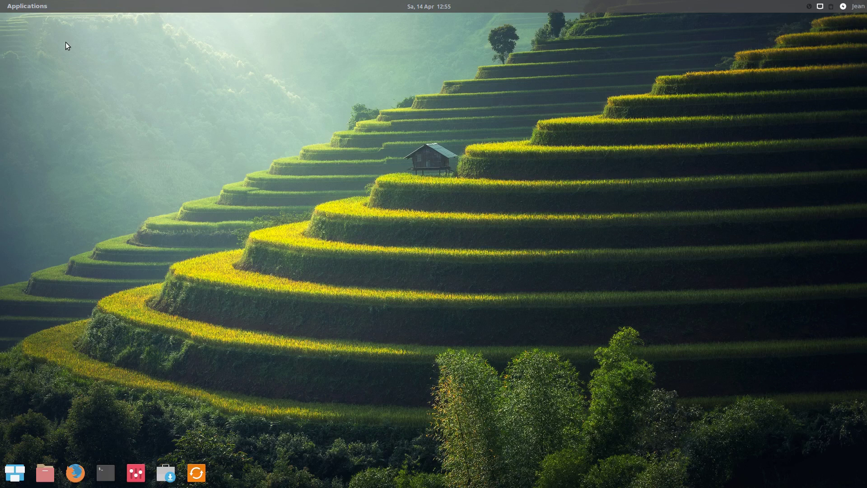
# - Open the Applications menu again
pyautogui.click(29, 6)
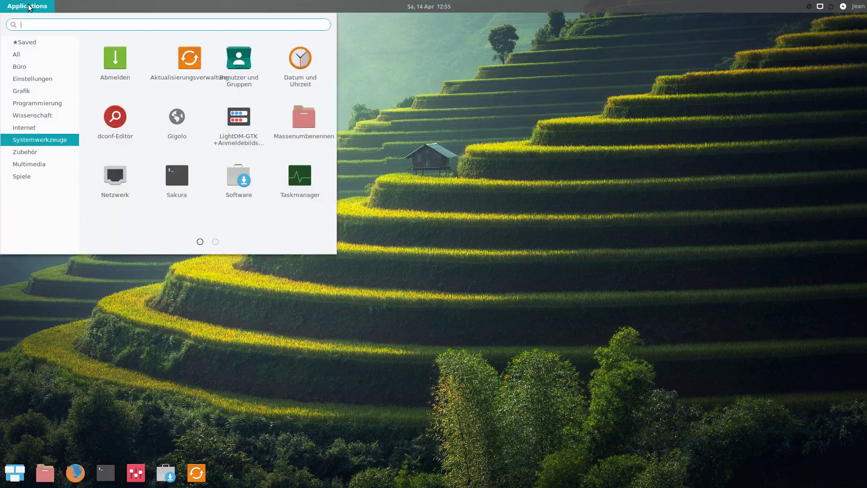